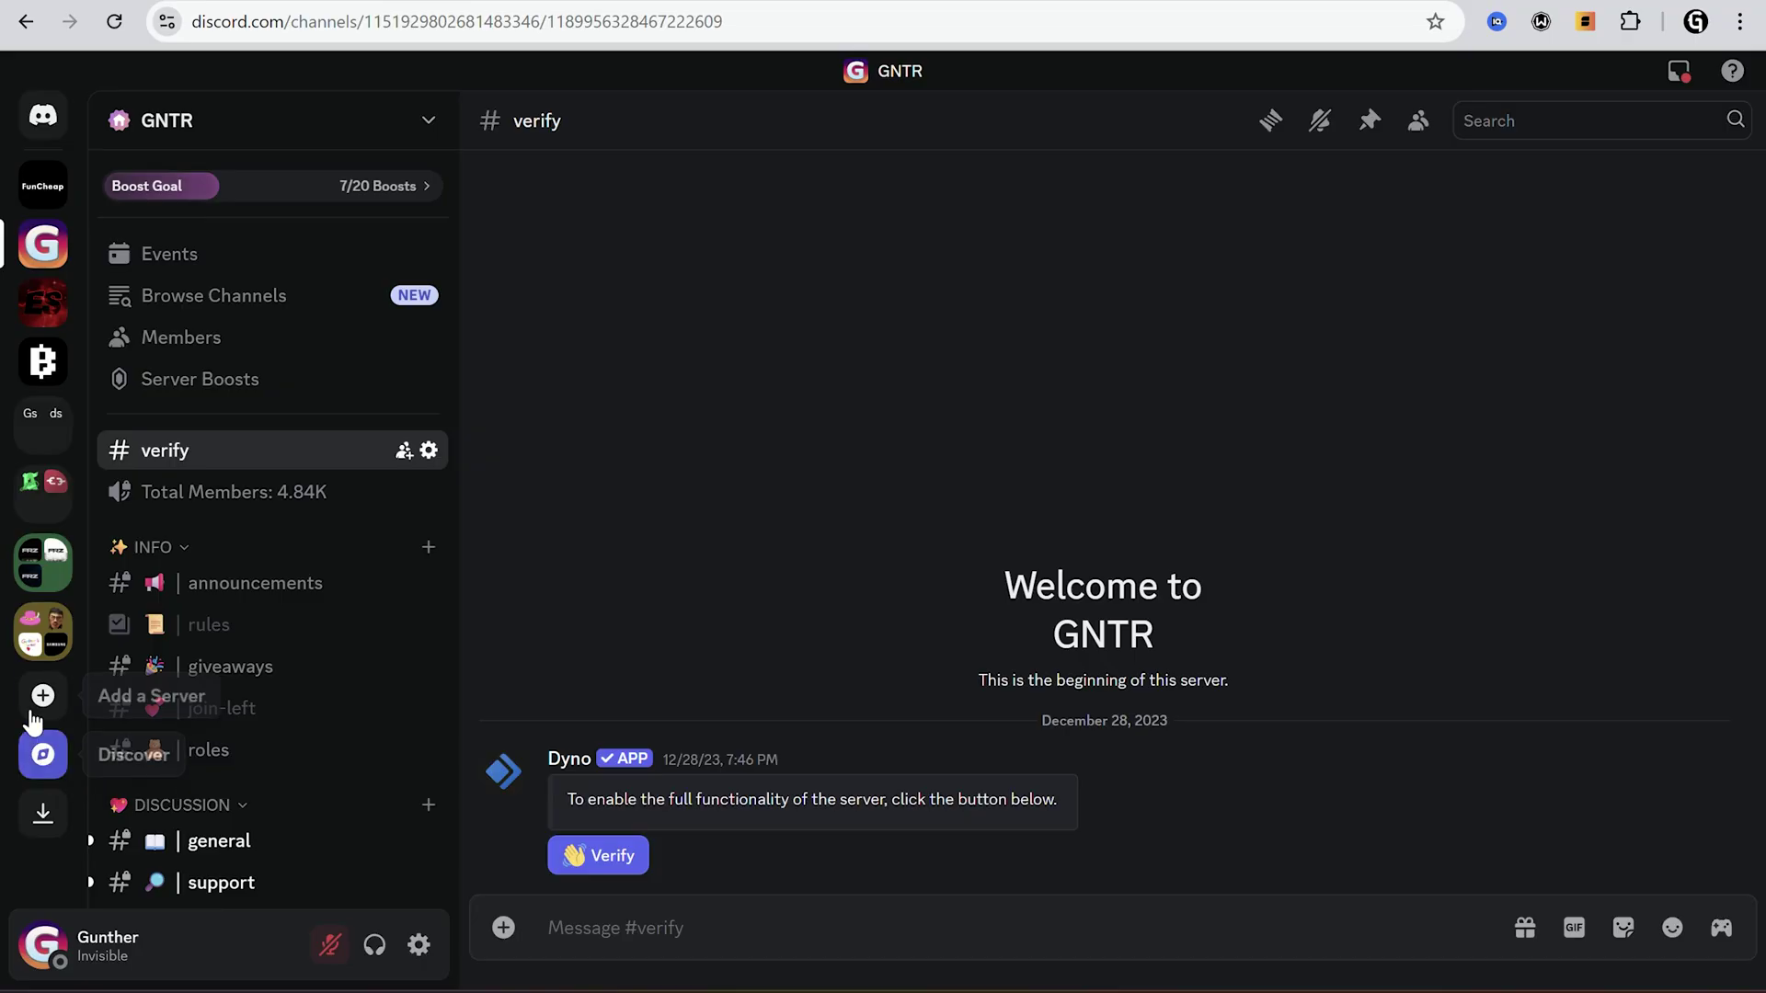
# Create a new server from scratch named 'test'.
pyautogui.click(43, 697)
pyautogui.click(904, 391)
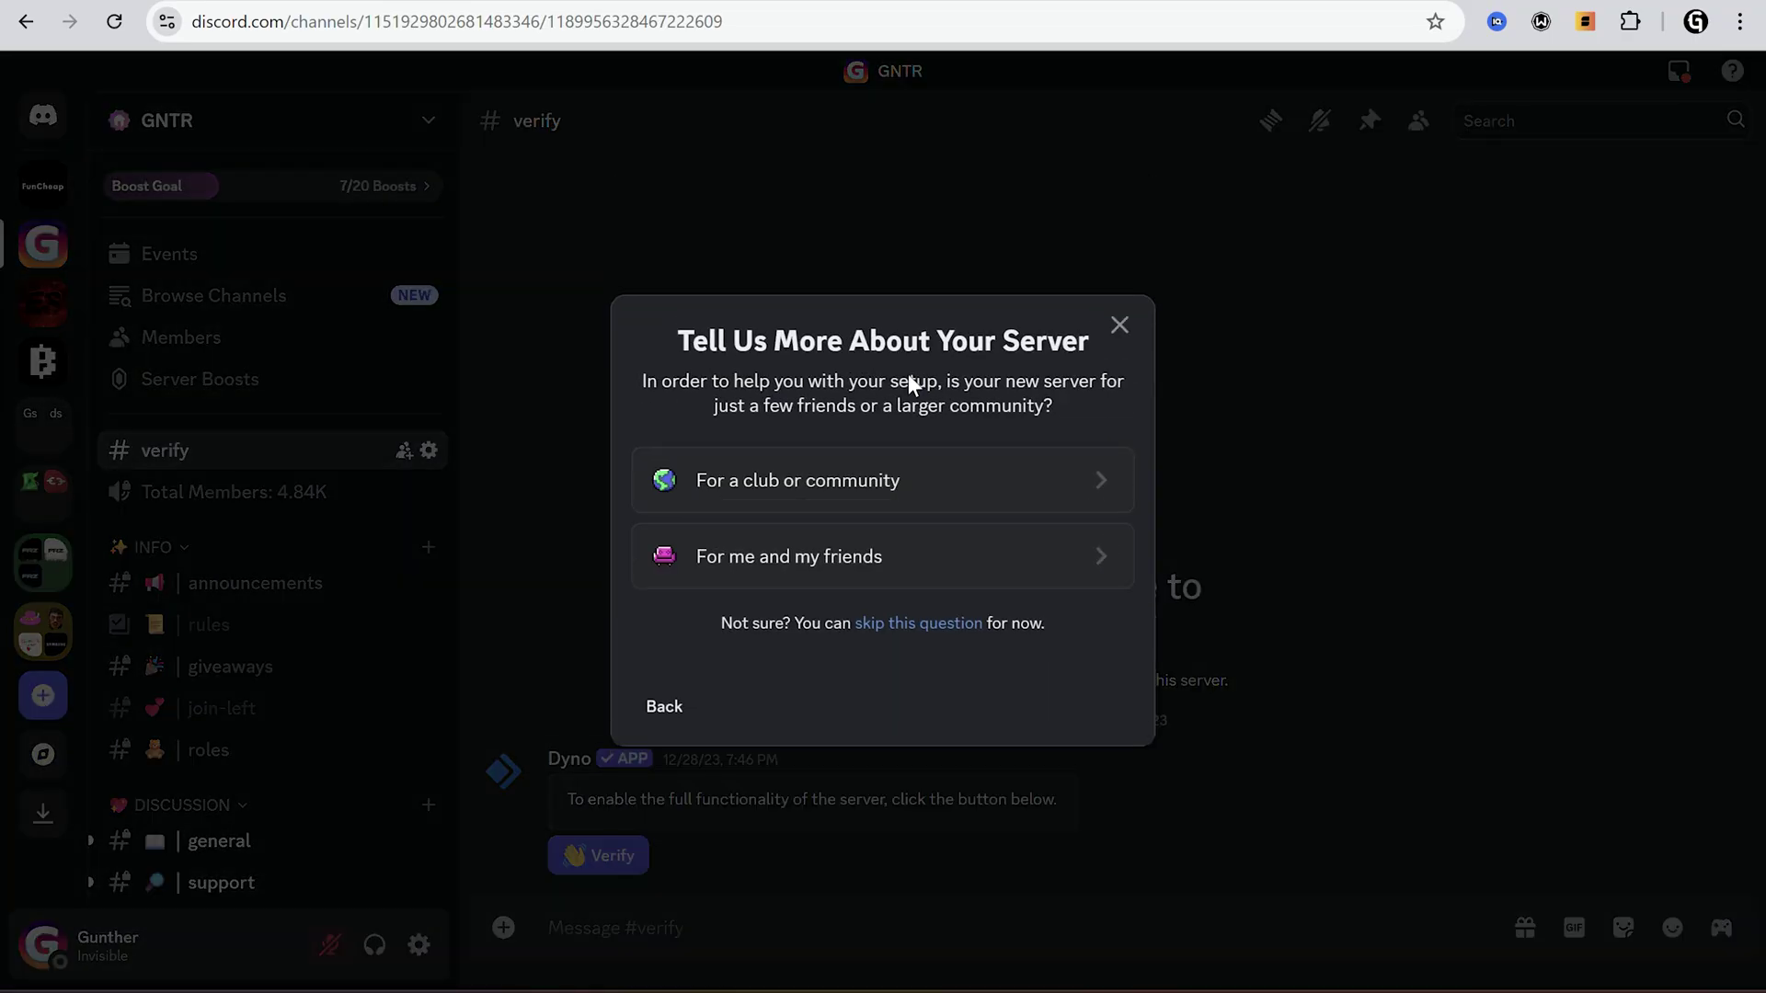
pyautogui.click(921, 556)
pyautogui.hotkey('ctrl', 'a')
pyautogui.write('test')
pyautogui.click(1070, 745)
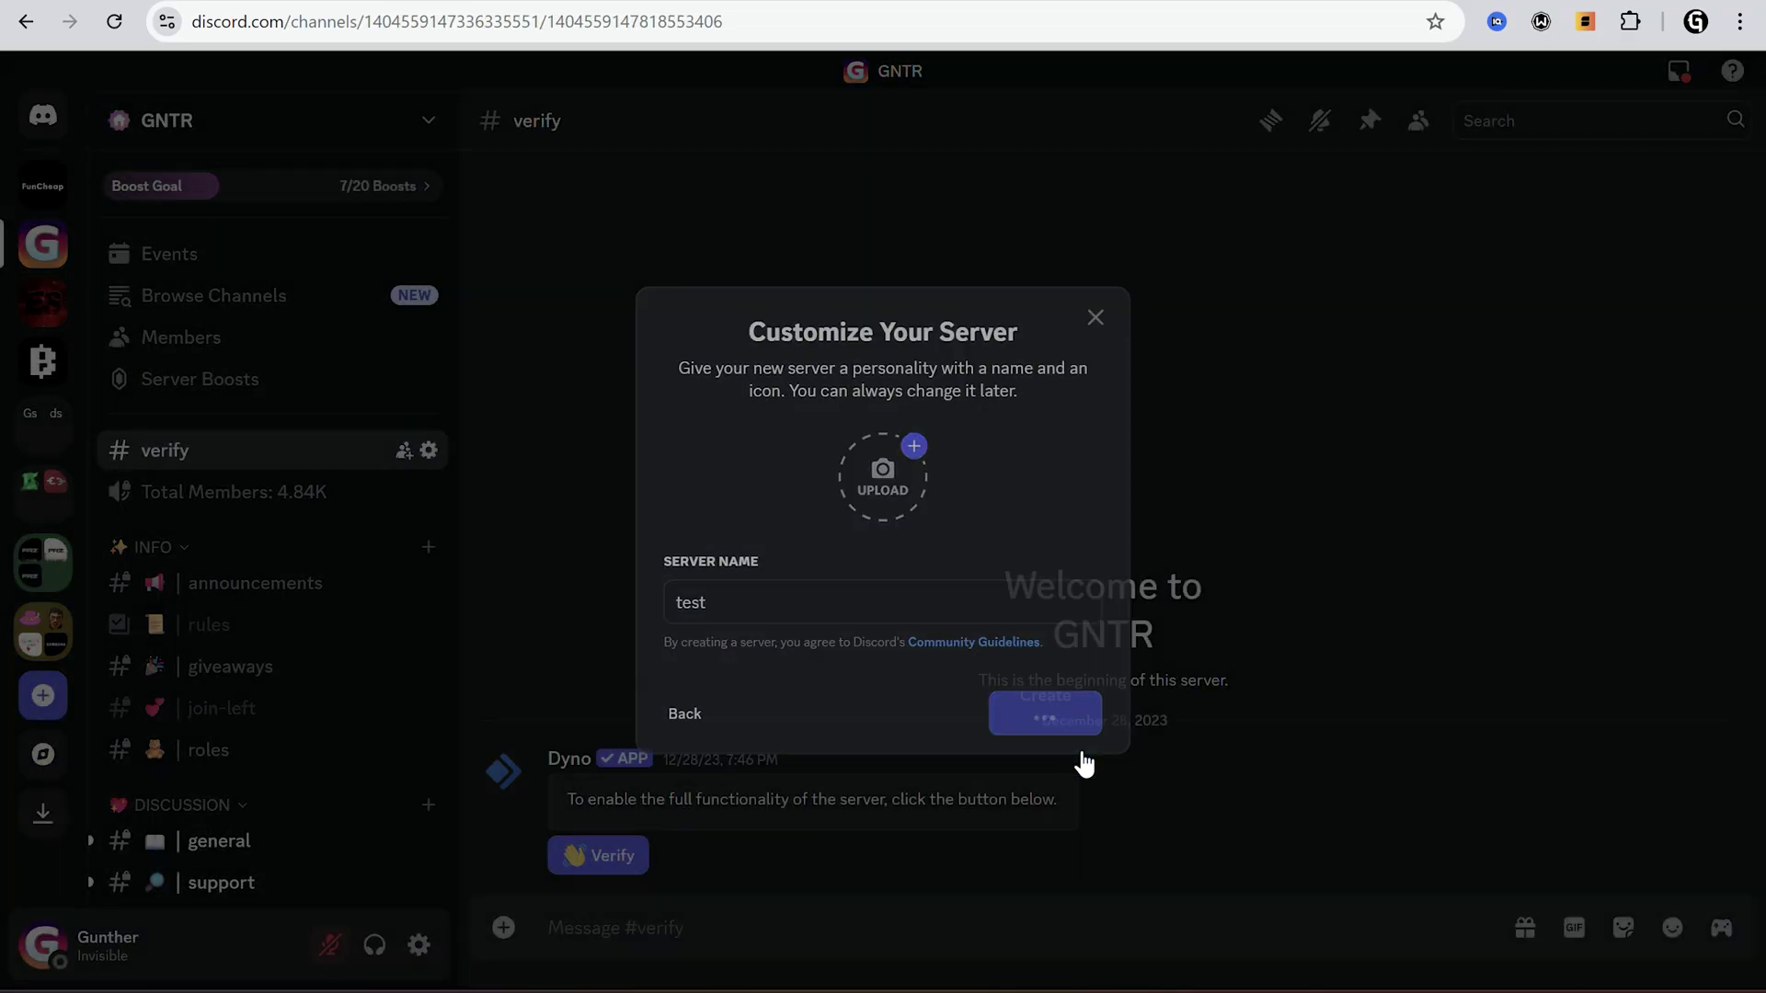
# Enable Community on the test server, accepting safety settings and community guidelines.
pyautogui.click(312, 131)
pyautogui.click(231, 299)
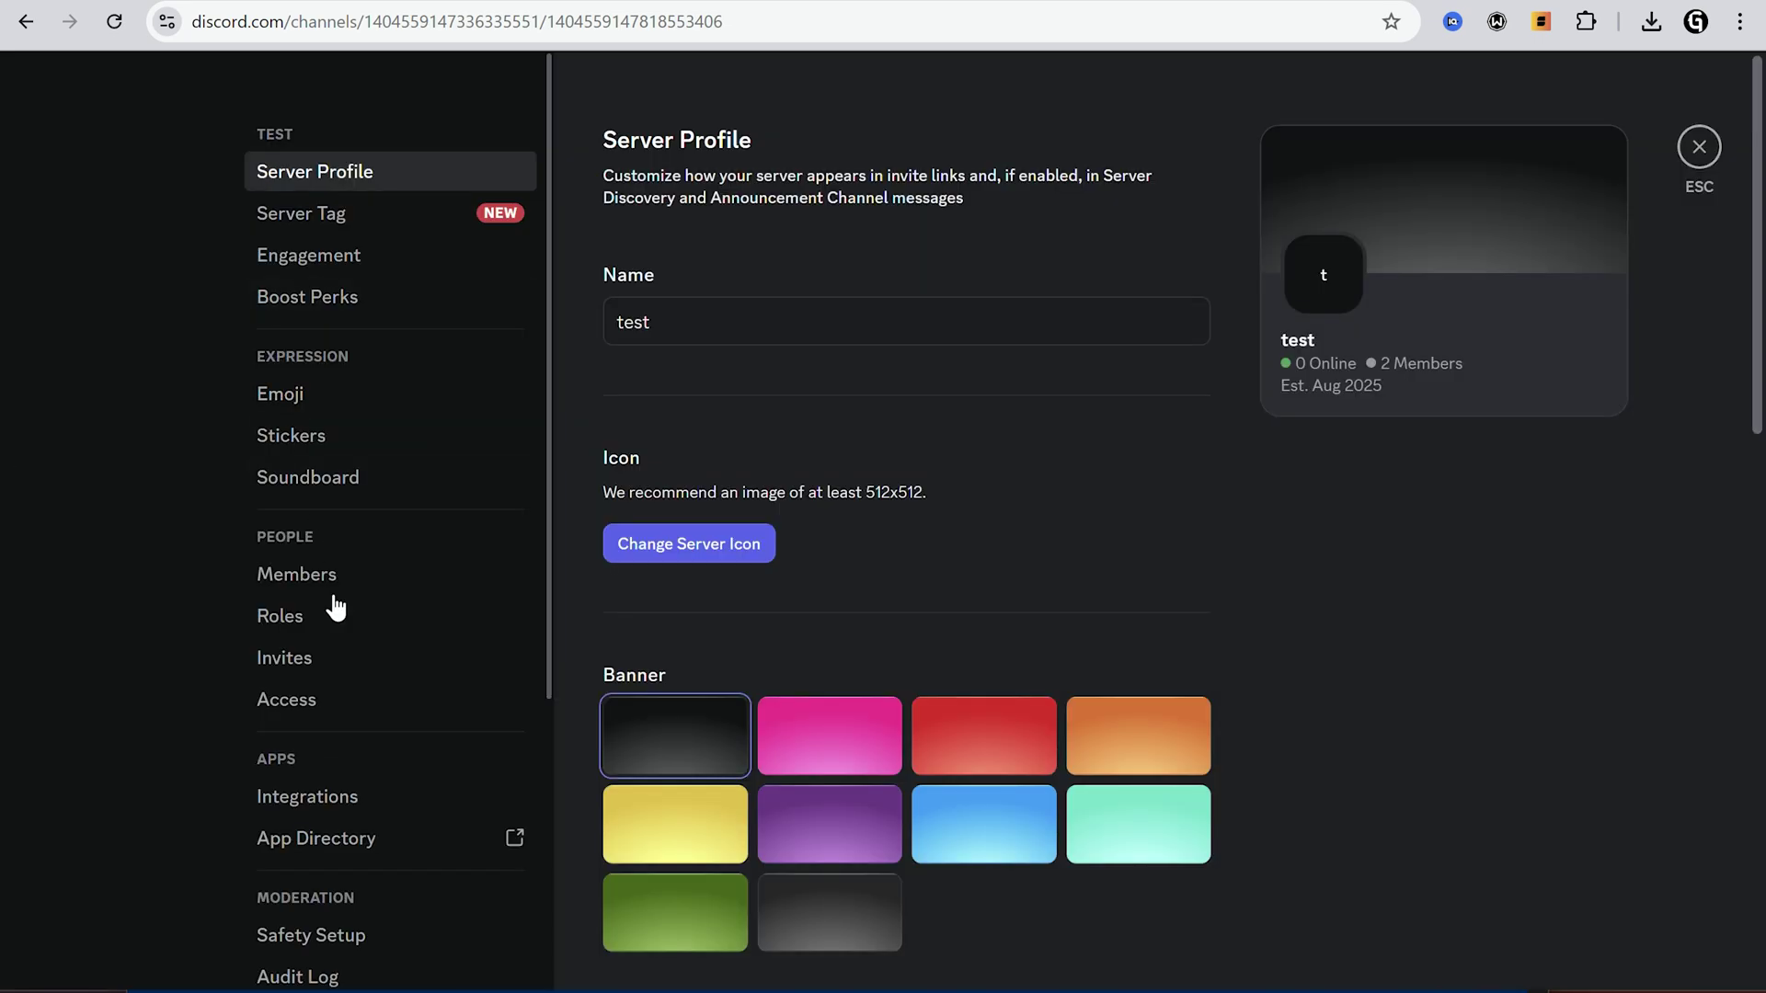
pyautogui.scroll(-3, 331, 604)
pyautogui.click(250, 756)
pyautogui.click(961, 586)
pyautogui.click(1050, 766)
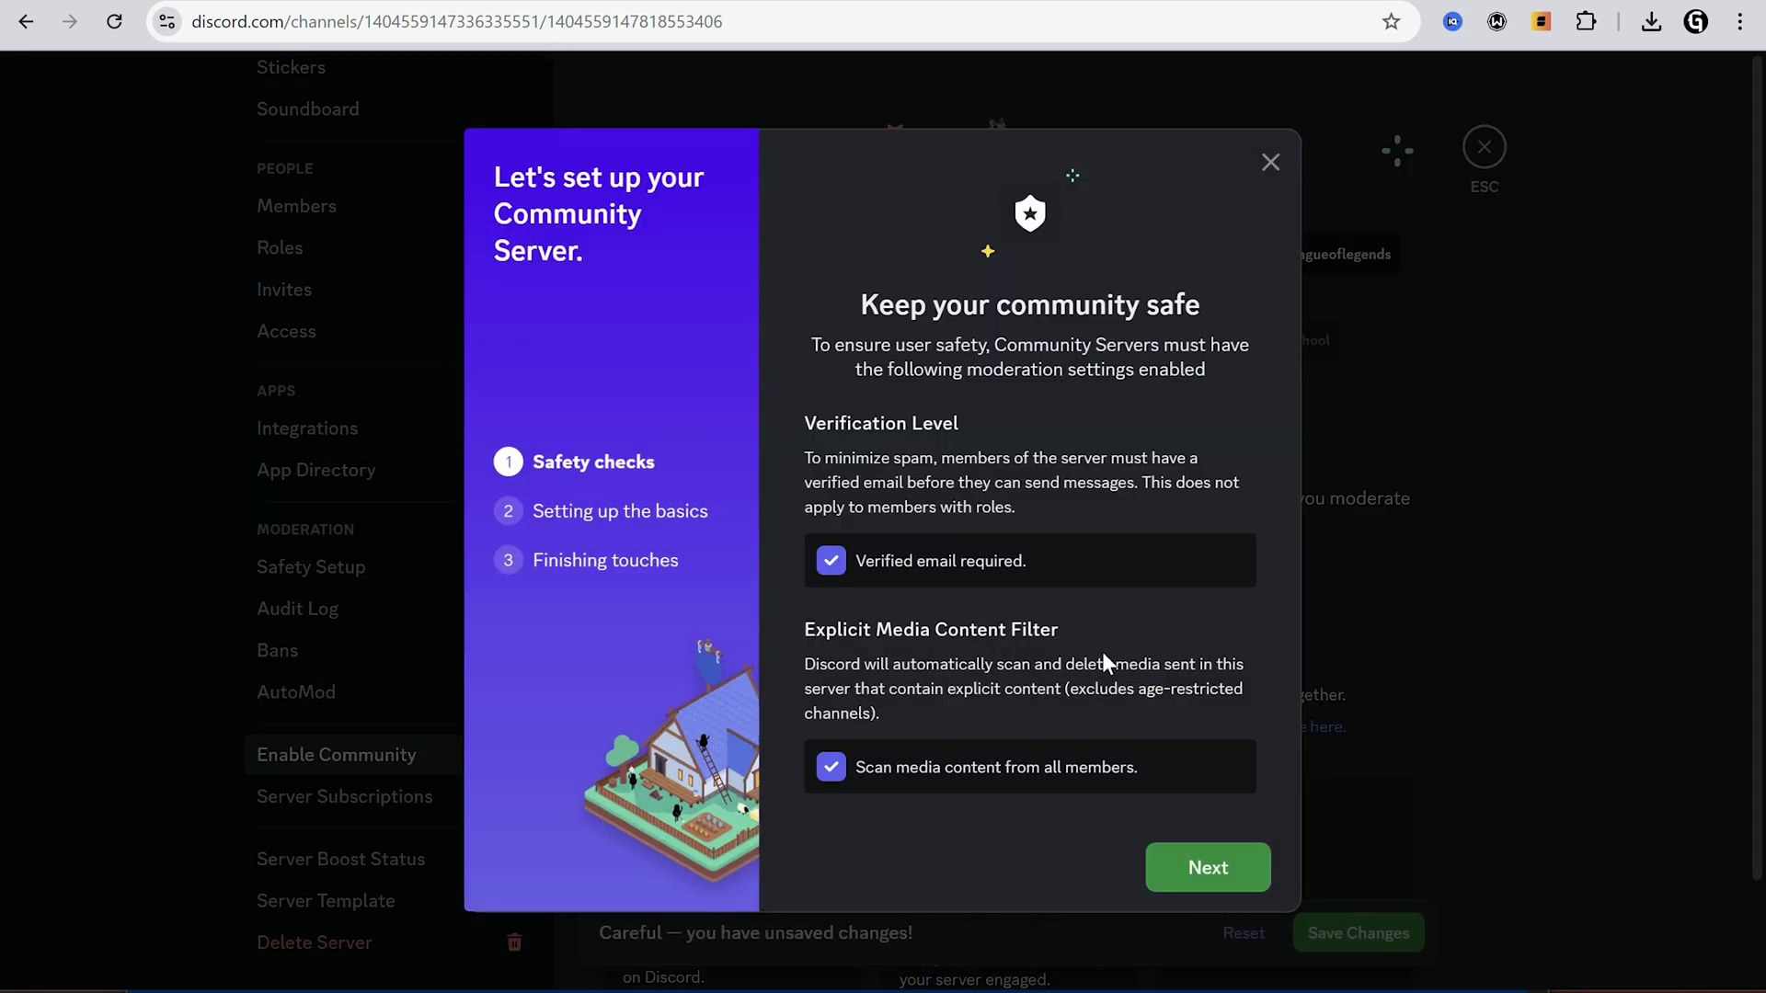
pyautogui.click(1203, 863)
pyautogui.click(966, 815)
pyautogui.click(1208, 920)
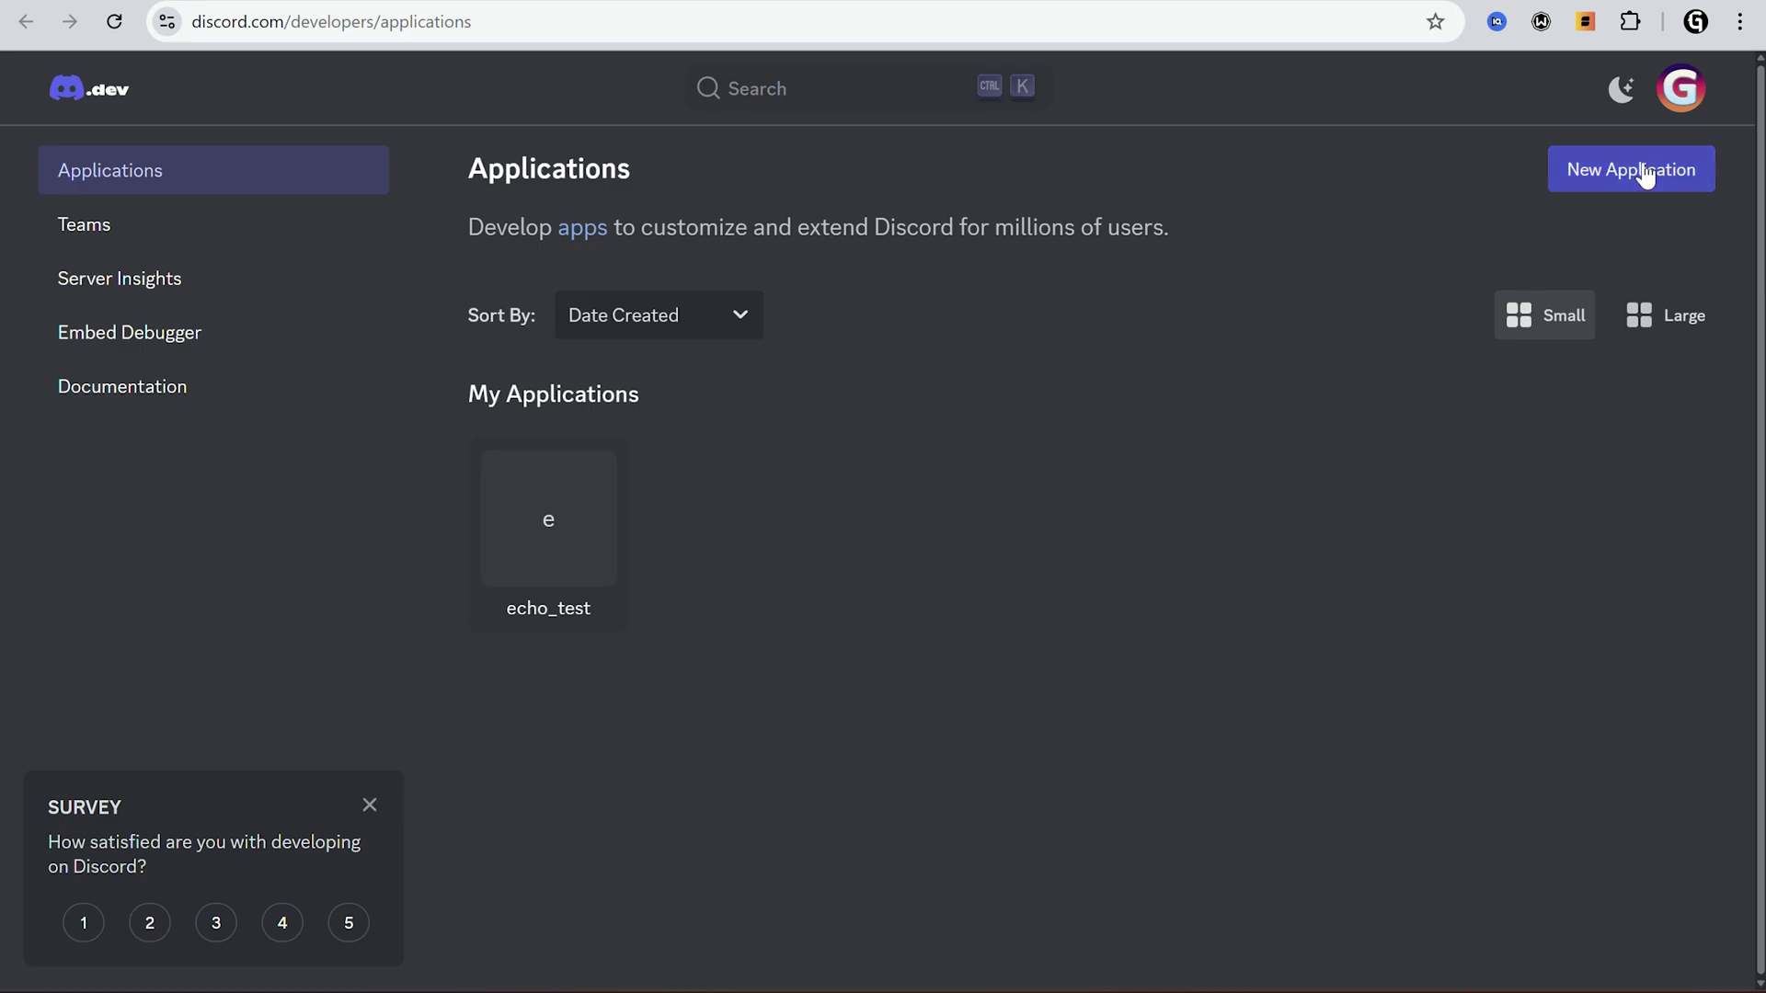
# Create the 'bot badge' application after agreeing to the developer terms.
pyautogui.click(1644, 171)
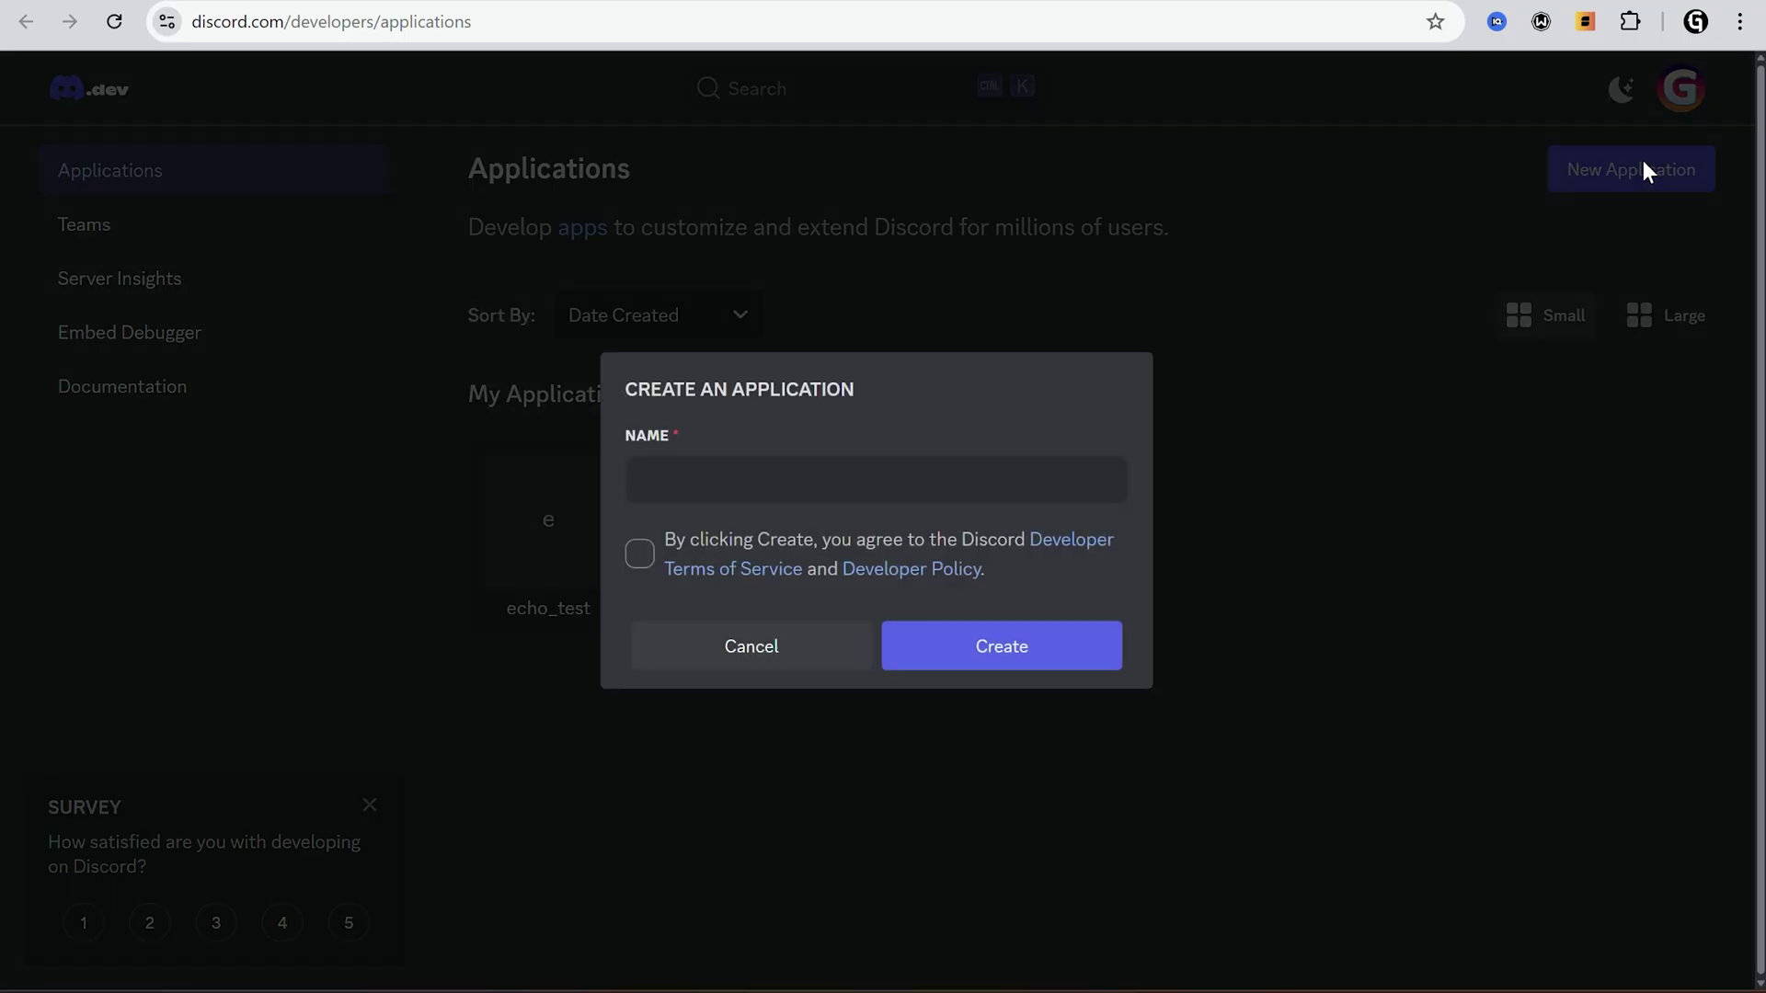
pyautogui.write('bot badge')
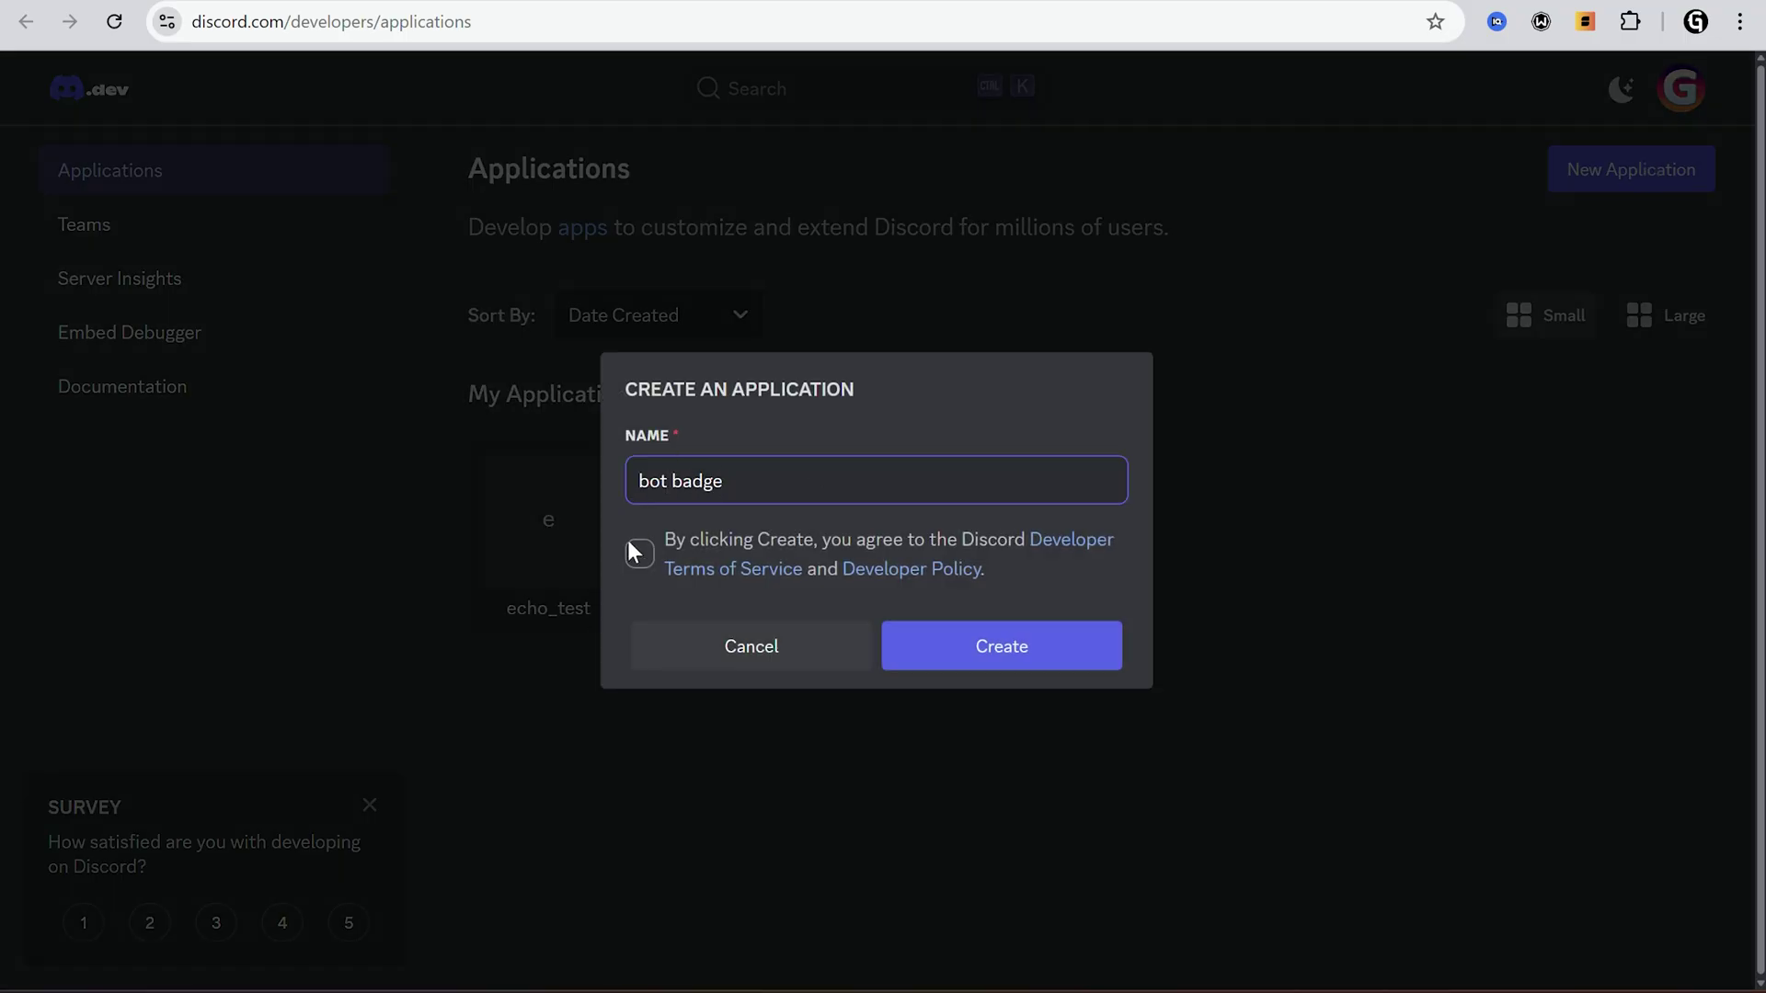
pyautogui.click(636, 553)
pyautogui.click(939, 633)
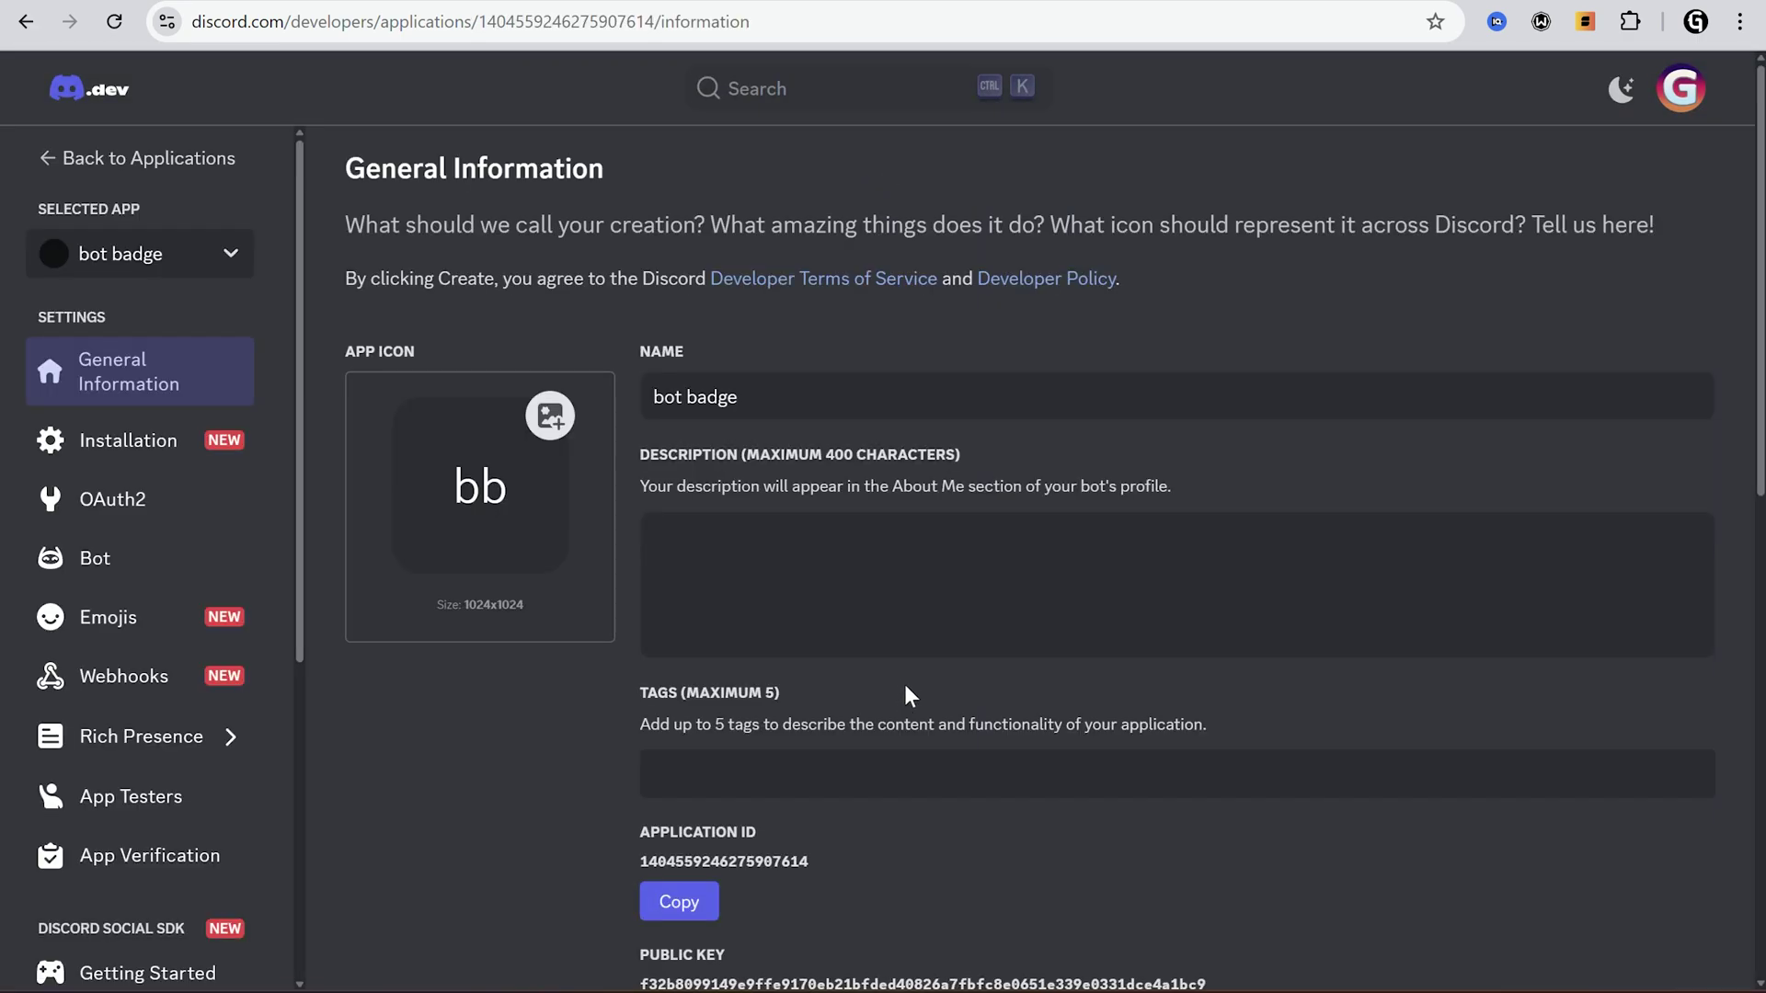
# Reset the bot badge token after password verification and copy the new token.
pyautogui.click(166, 562)
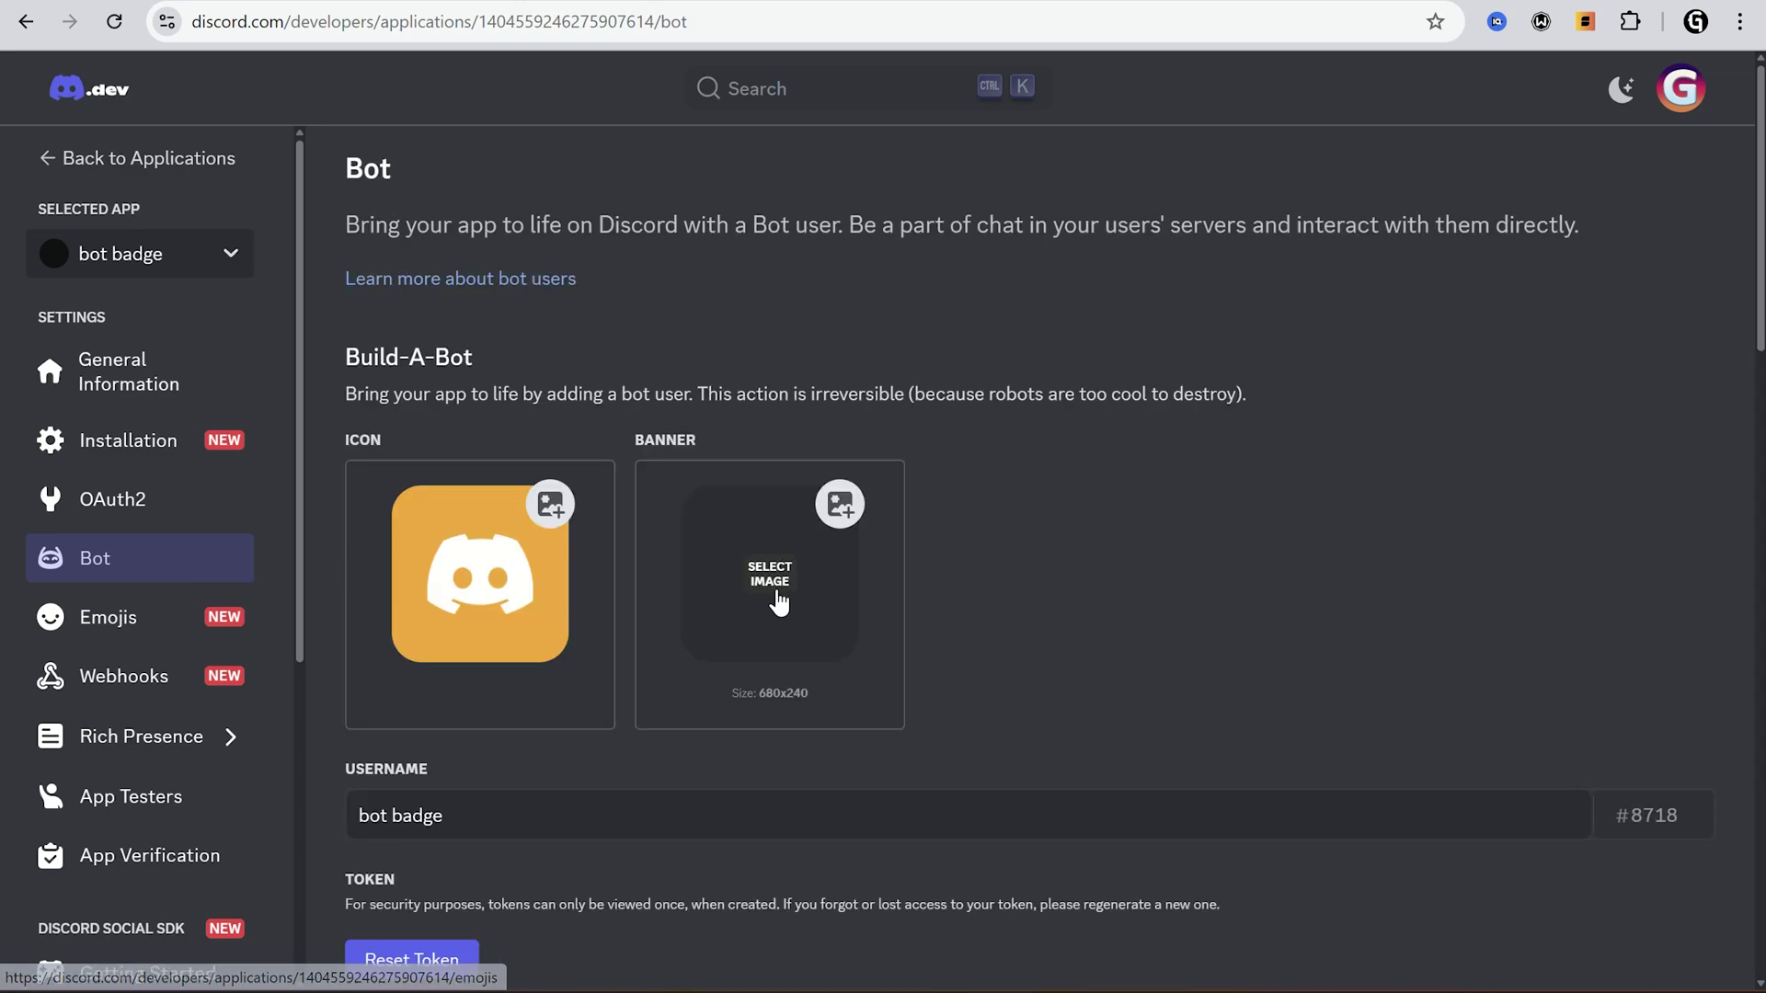
pyautogui.scroll(-2, 1218, 440)
pyautogui.click(422, 741)
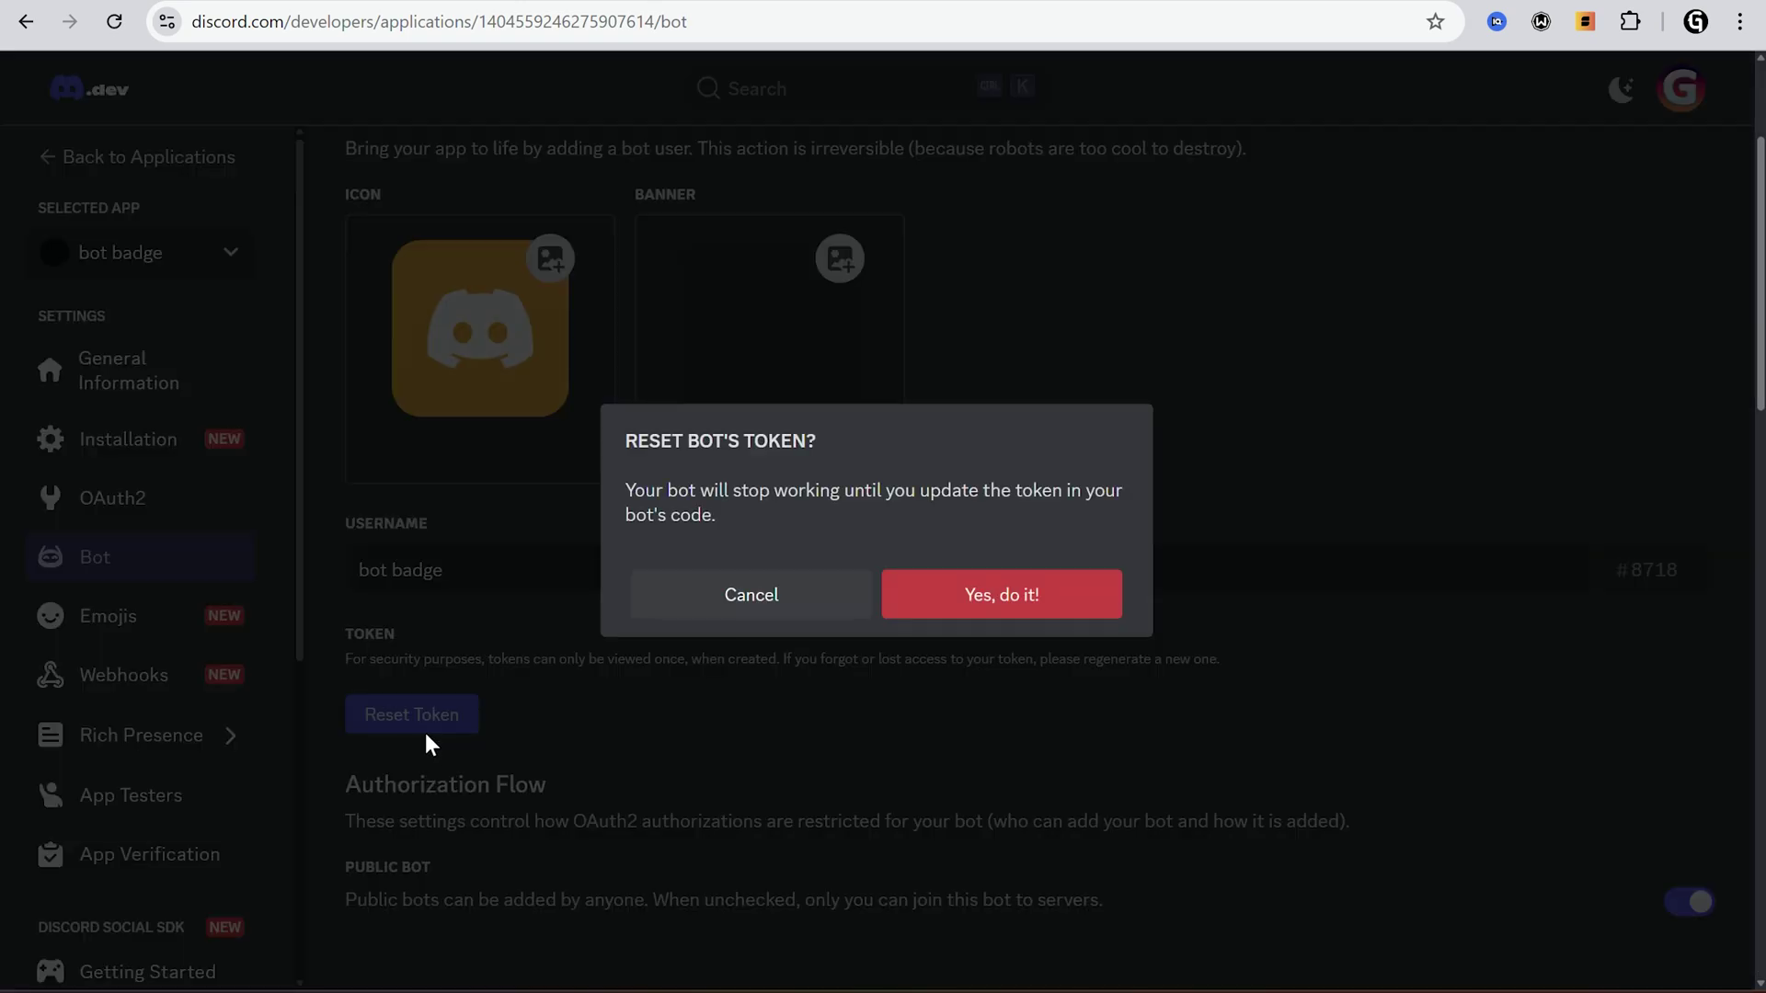
pyautogui.click(959, 607)
pyautogui.click(1048, 619)
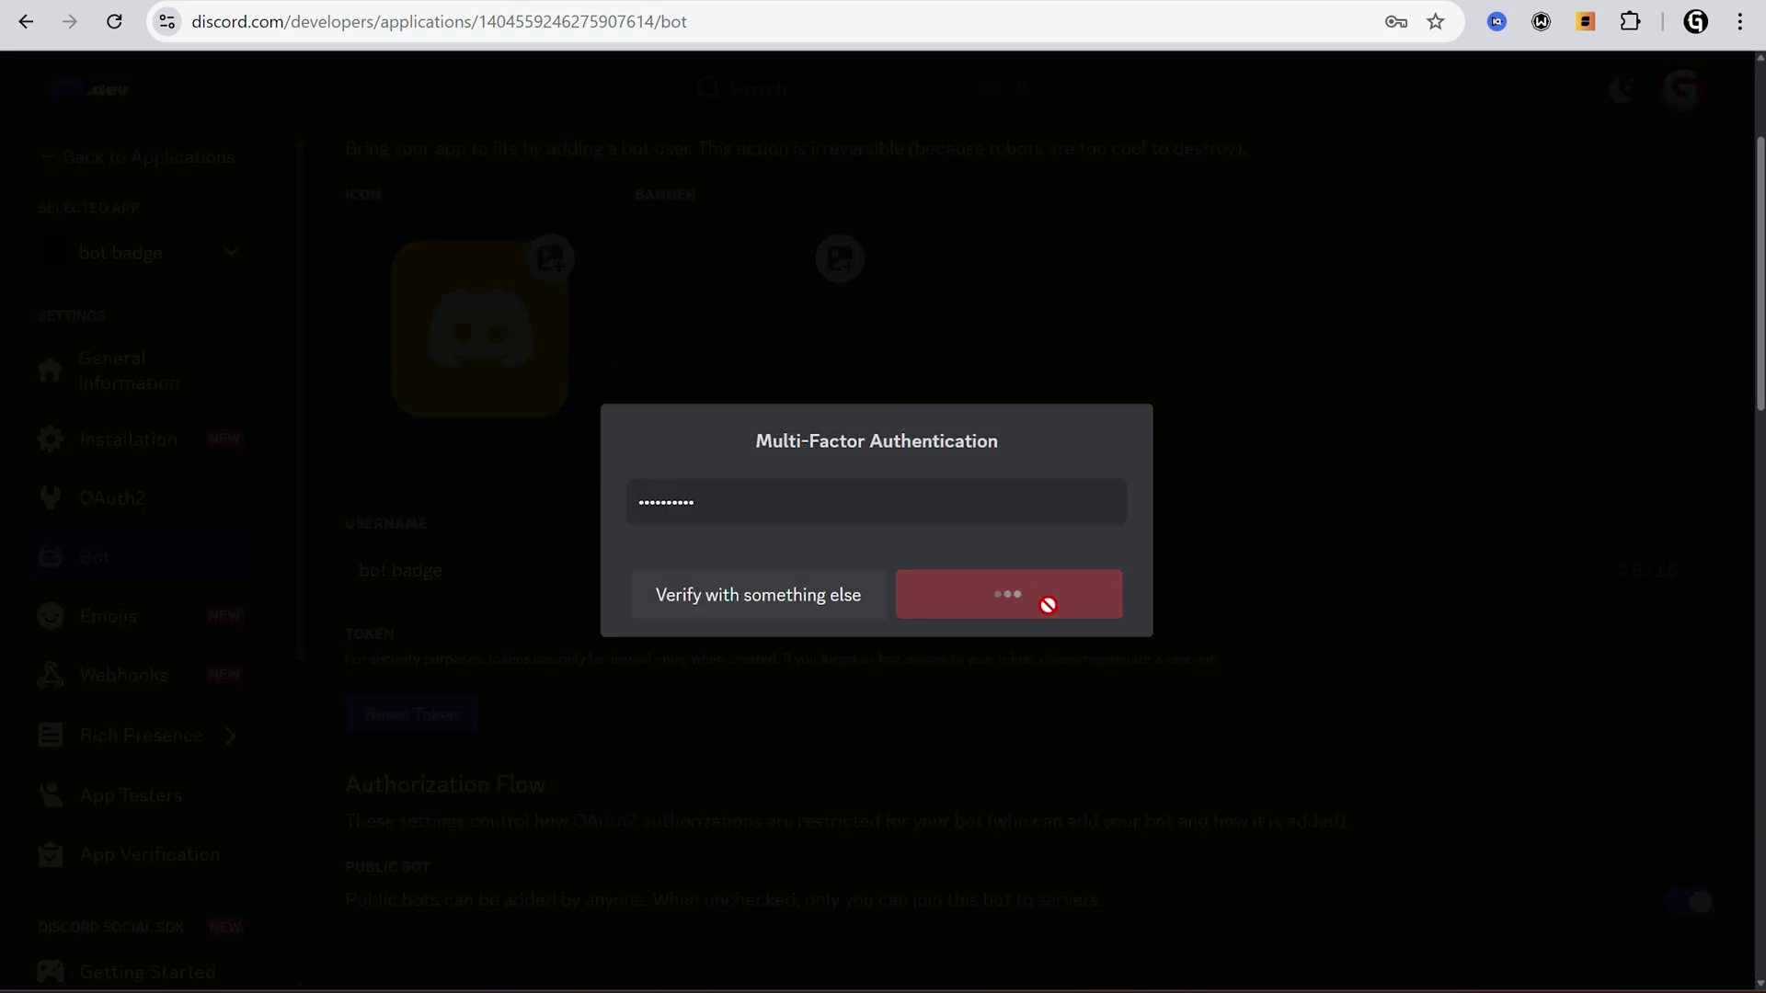
pyautogui.moveTo(345, 783); pyautogui.dragTo(1029, 785)
pyautogui.click(1132, 791)
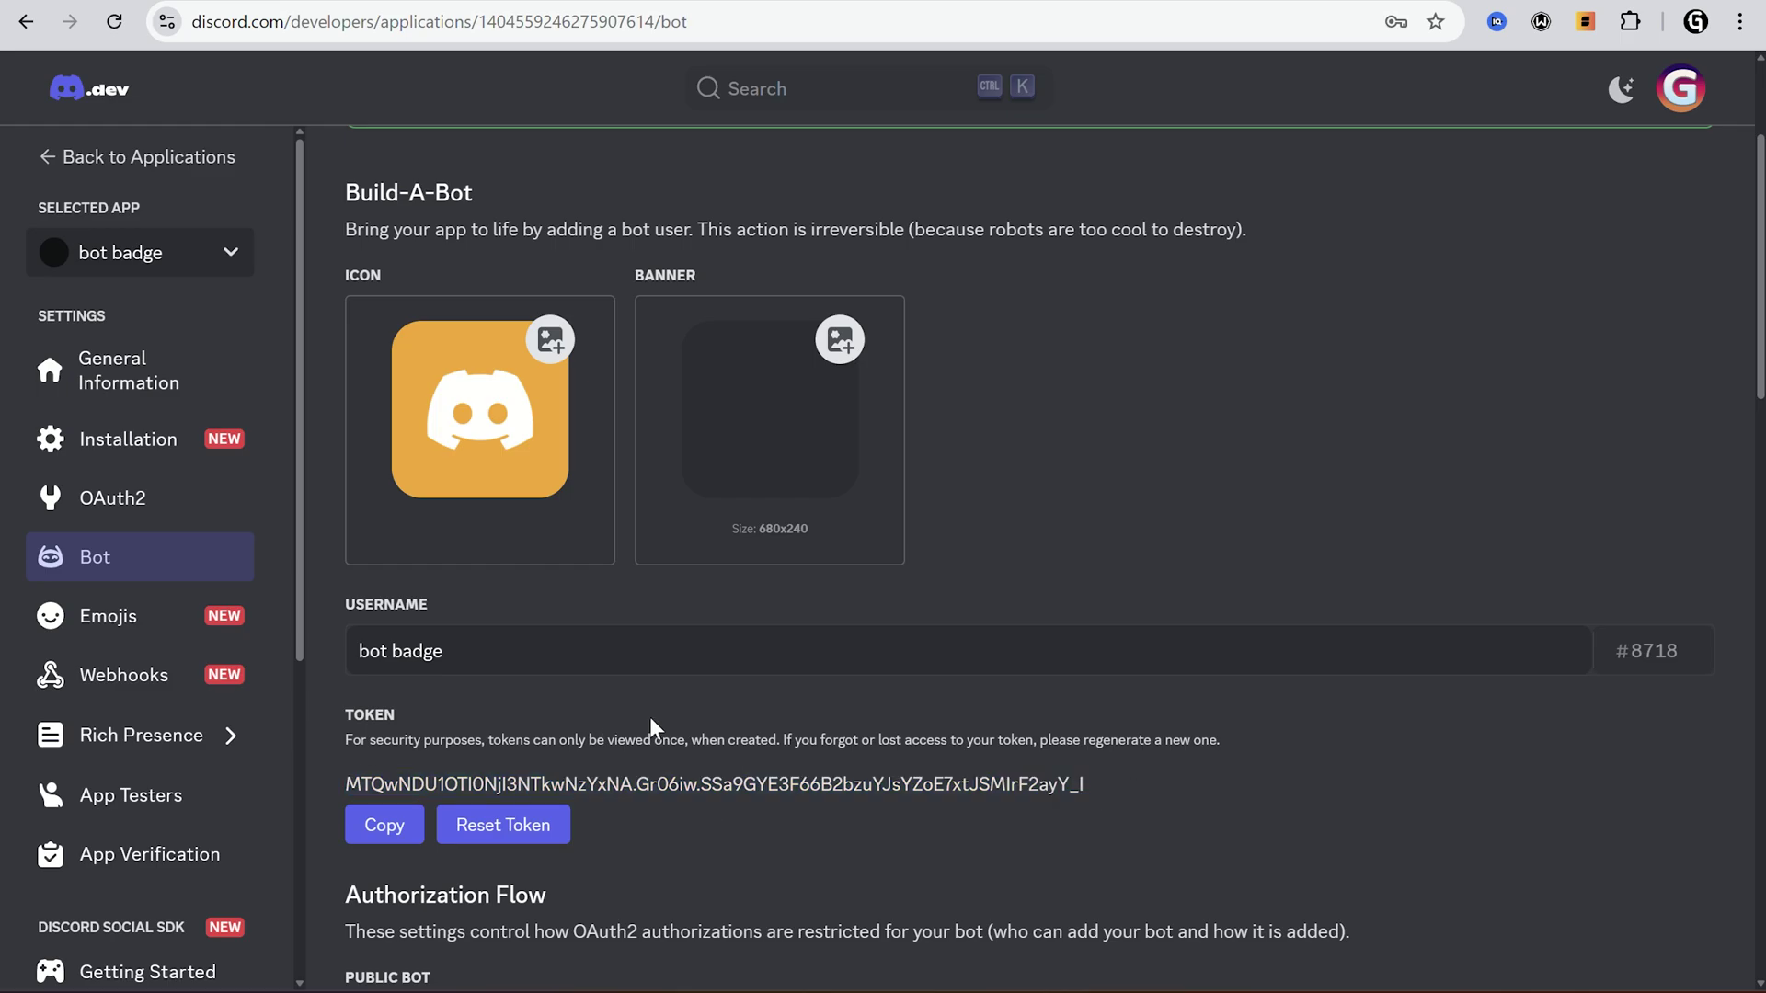
pyautogui.click(414, 820)
# Generate an OAuth2 invite with bot scope and Administrator, then add bot badge to test.
pyautogui.click(119, 500)
pyautogui.scroll(-5, 874, 611)
pyautogui.scroll(-2, 1295, 383)
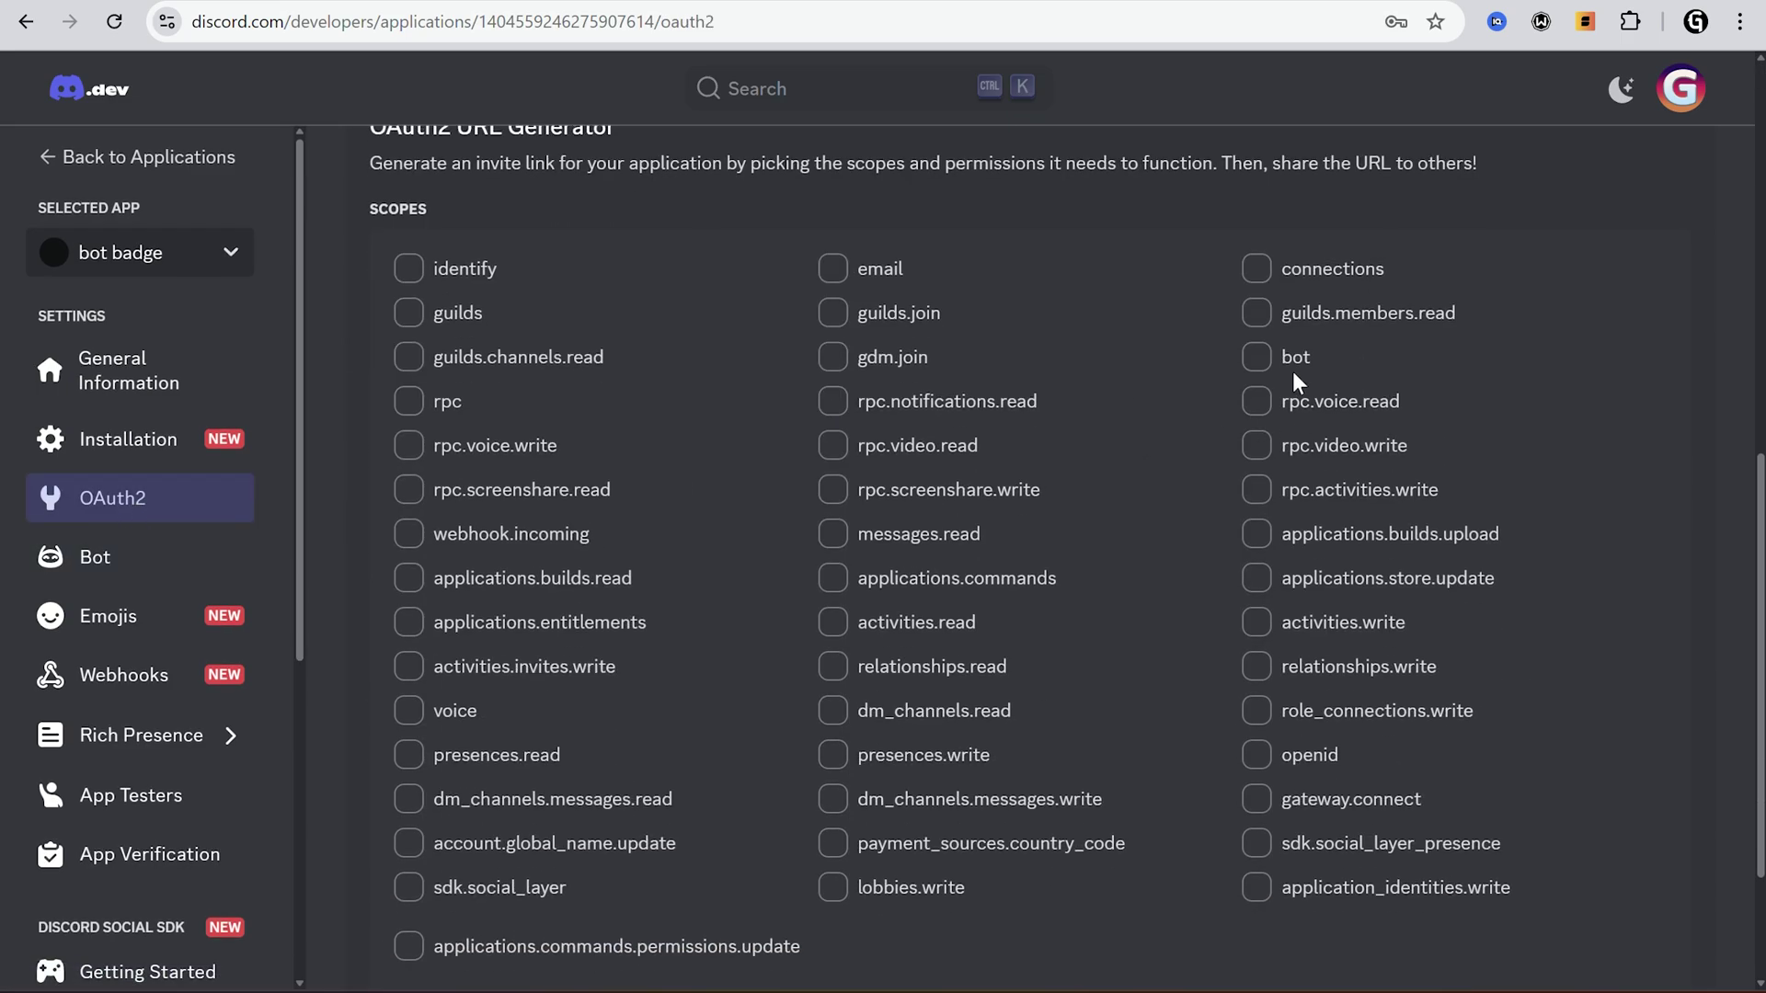
pyautogui.click(1257, 363)
pyautogui.scroll(-2, 761, 604)
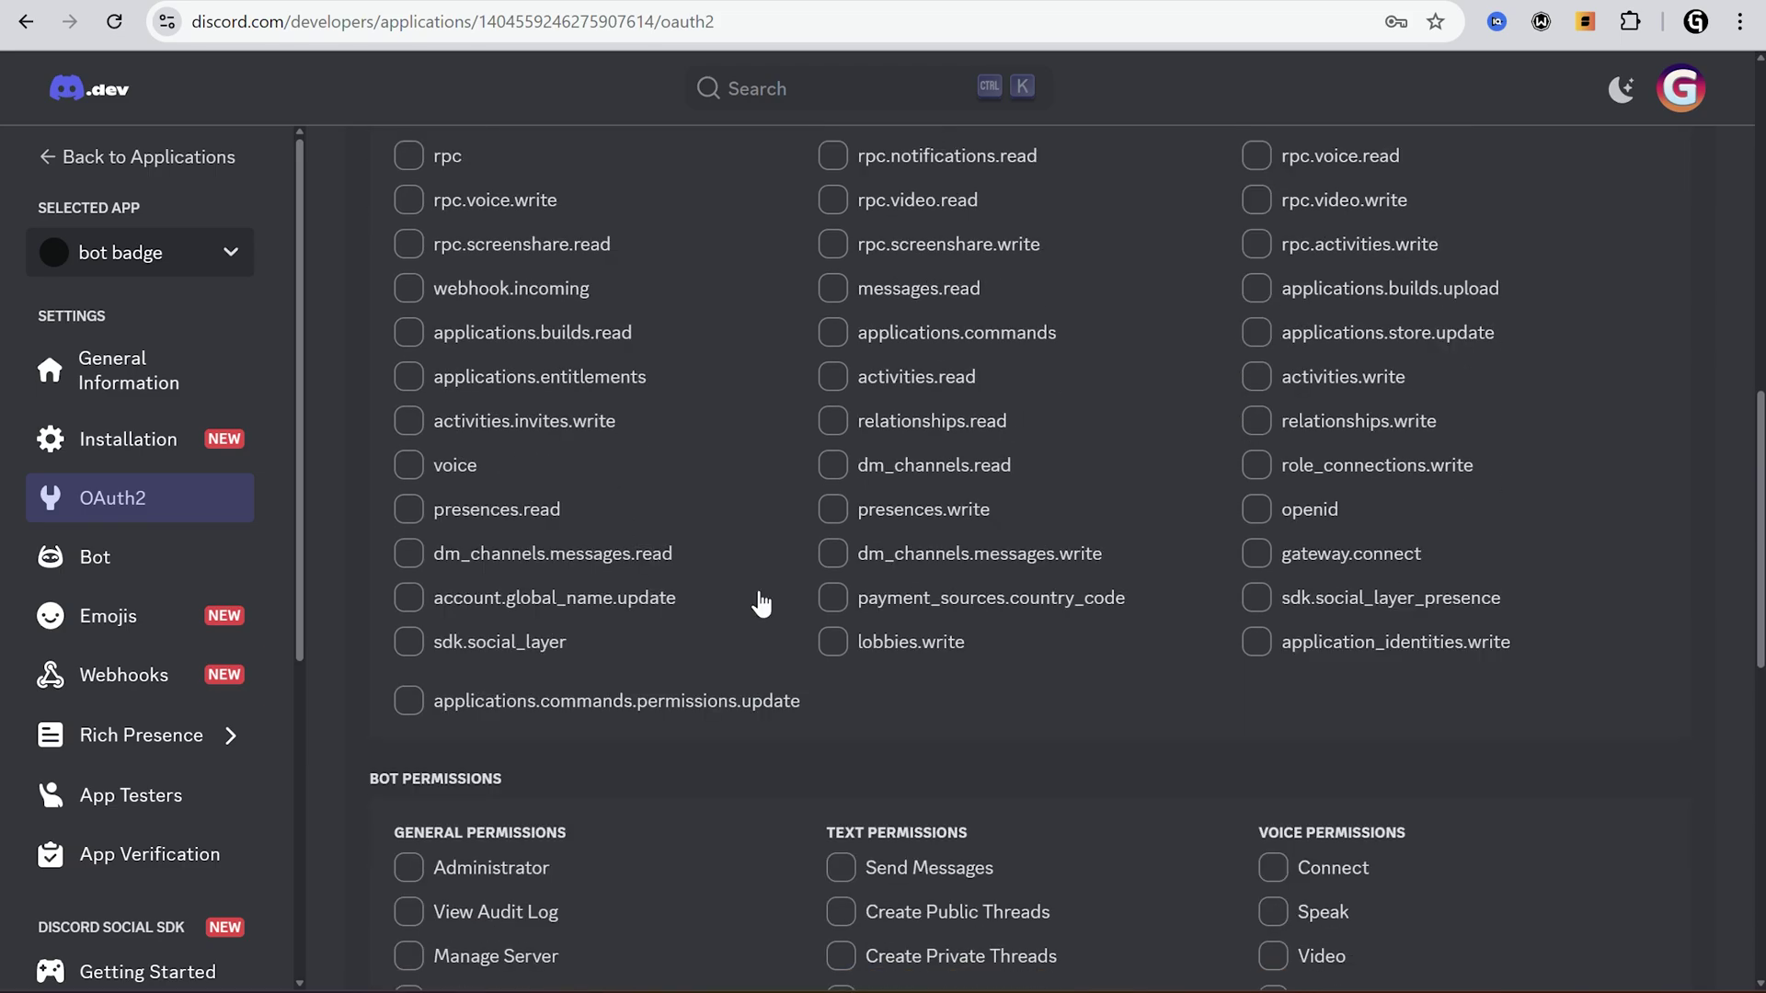
pyautogui.click(436, 874)
pyautogui.scroll(-4, 429, 419)
pyautogui.scroll(-5, 774, 479)
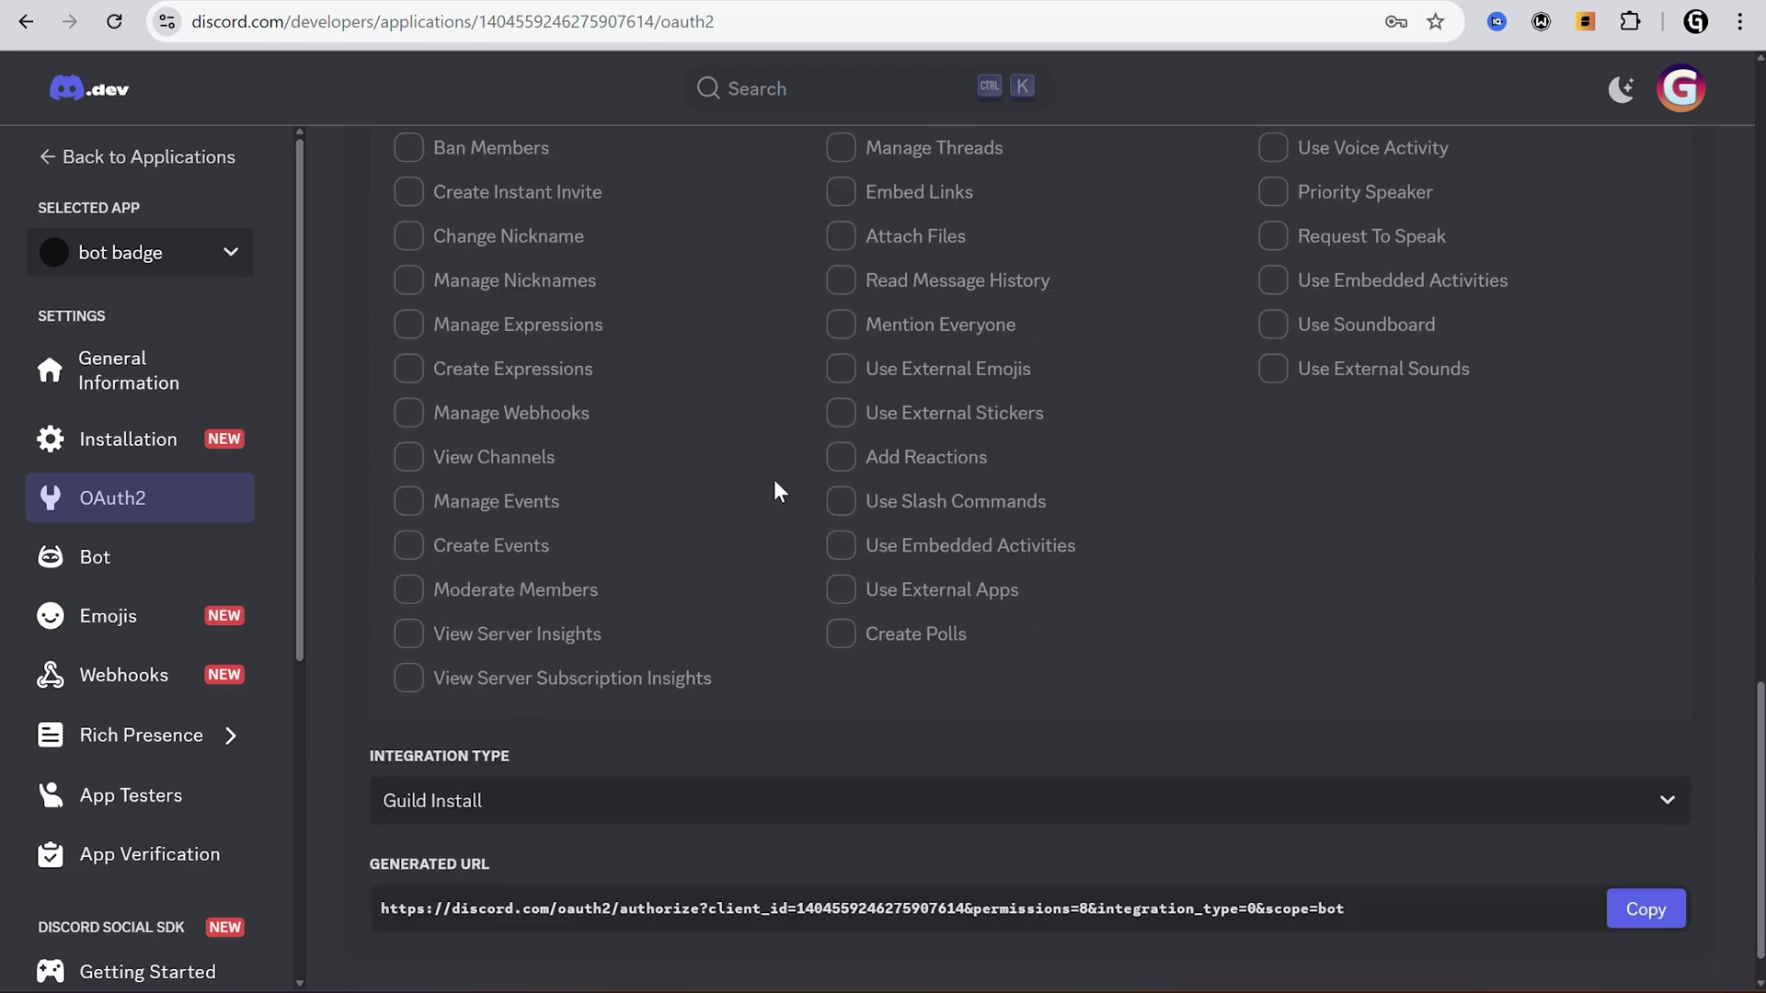
pyautogui.click(1643, 851)
pyautogui.hotkey('ctrl', 'l')
pyautogui.hotkey('ctrl', 'v')
pyautogui.press('Return')
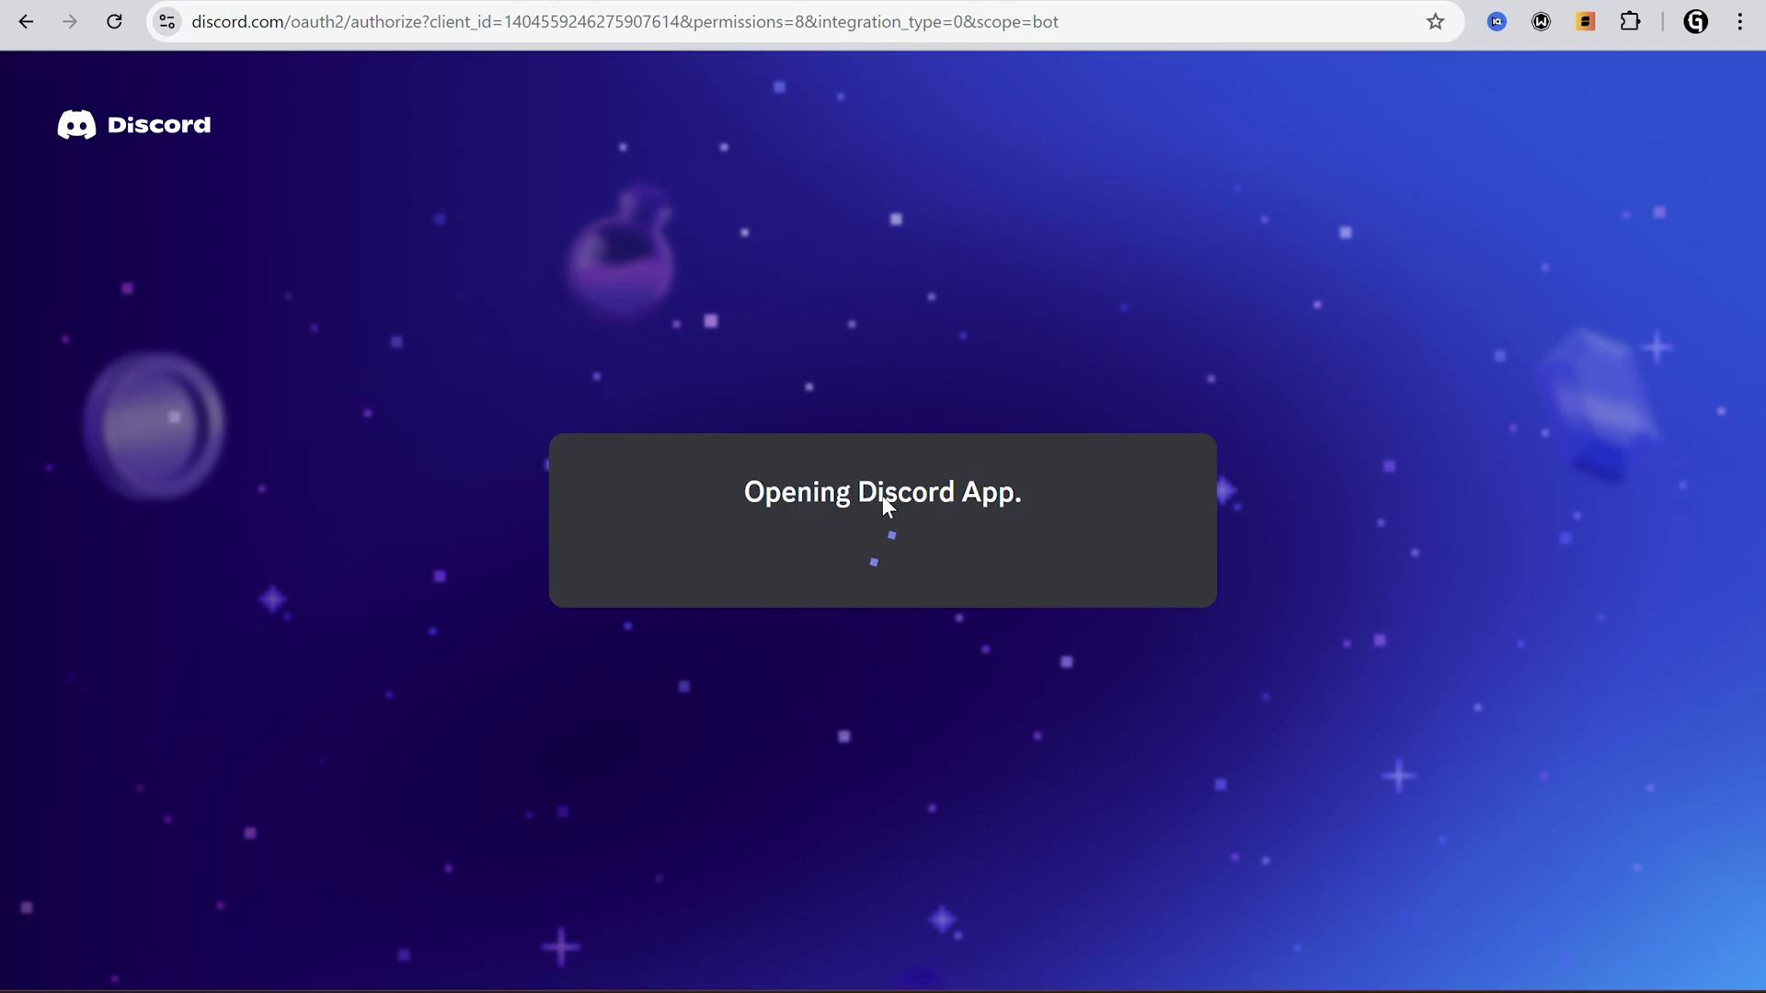
pyautogui.click(1065, 888)
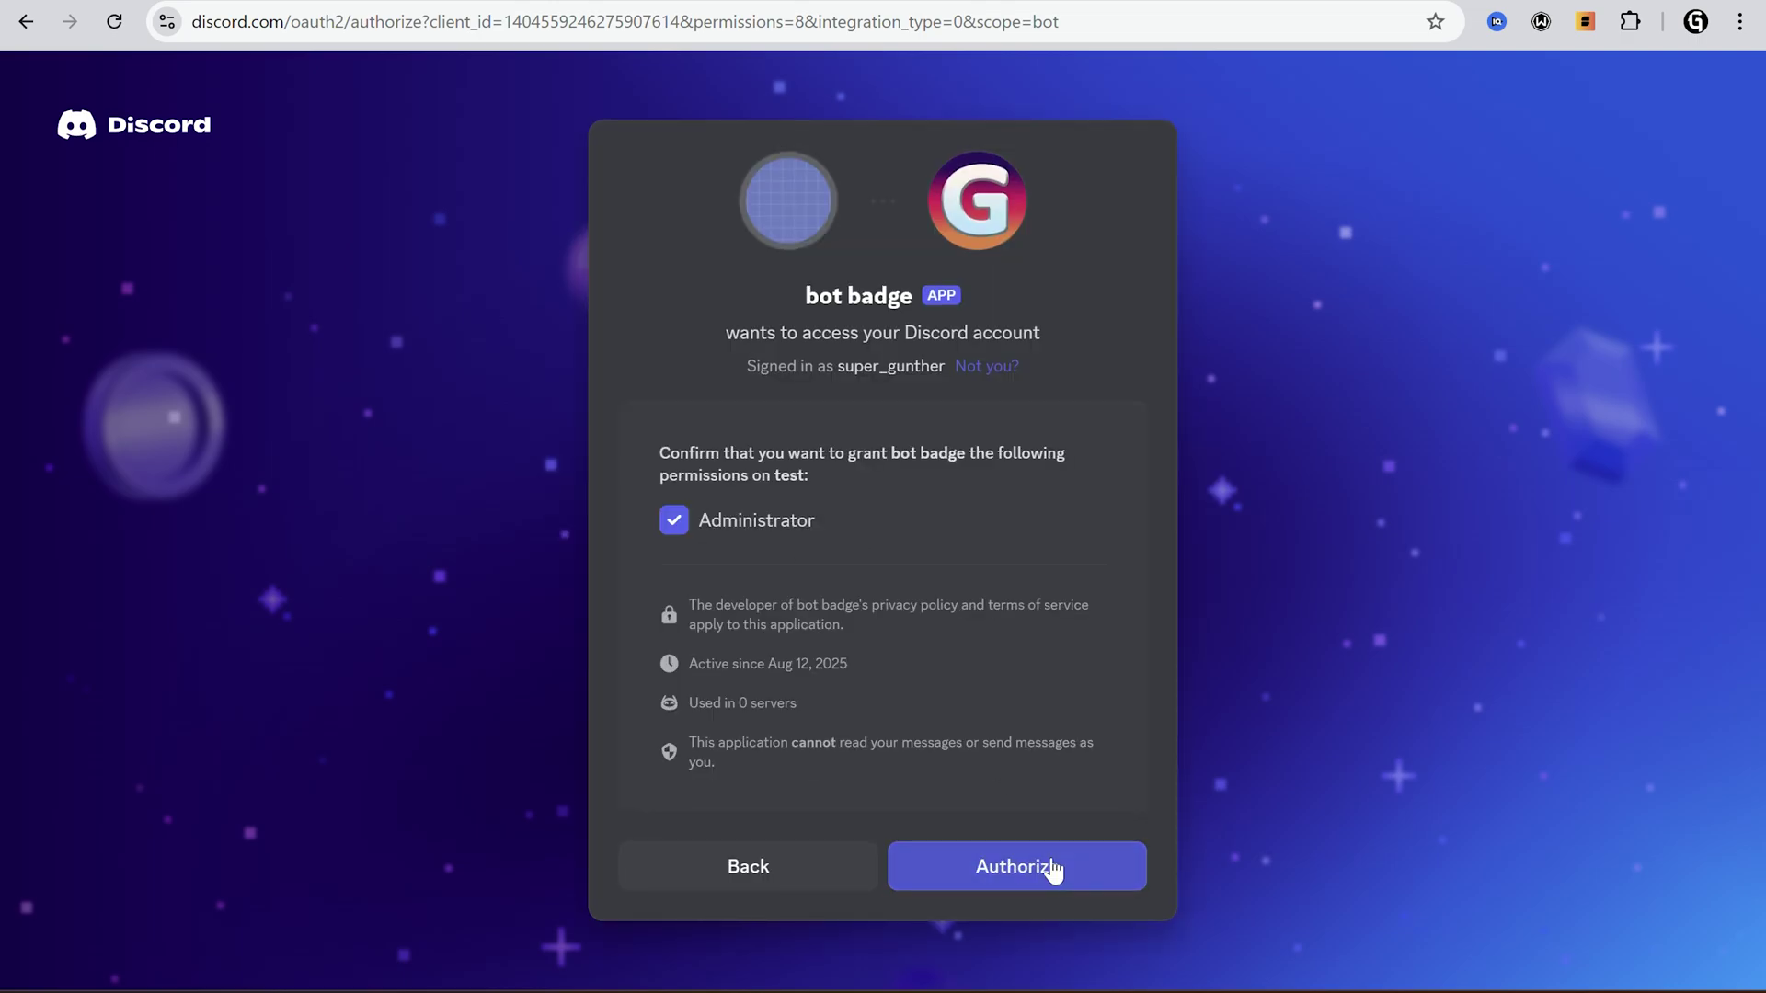
pyautogui.click(1052, 874)
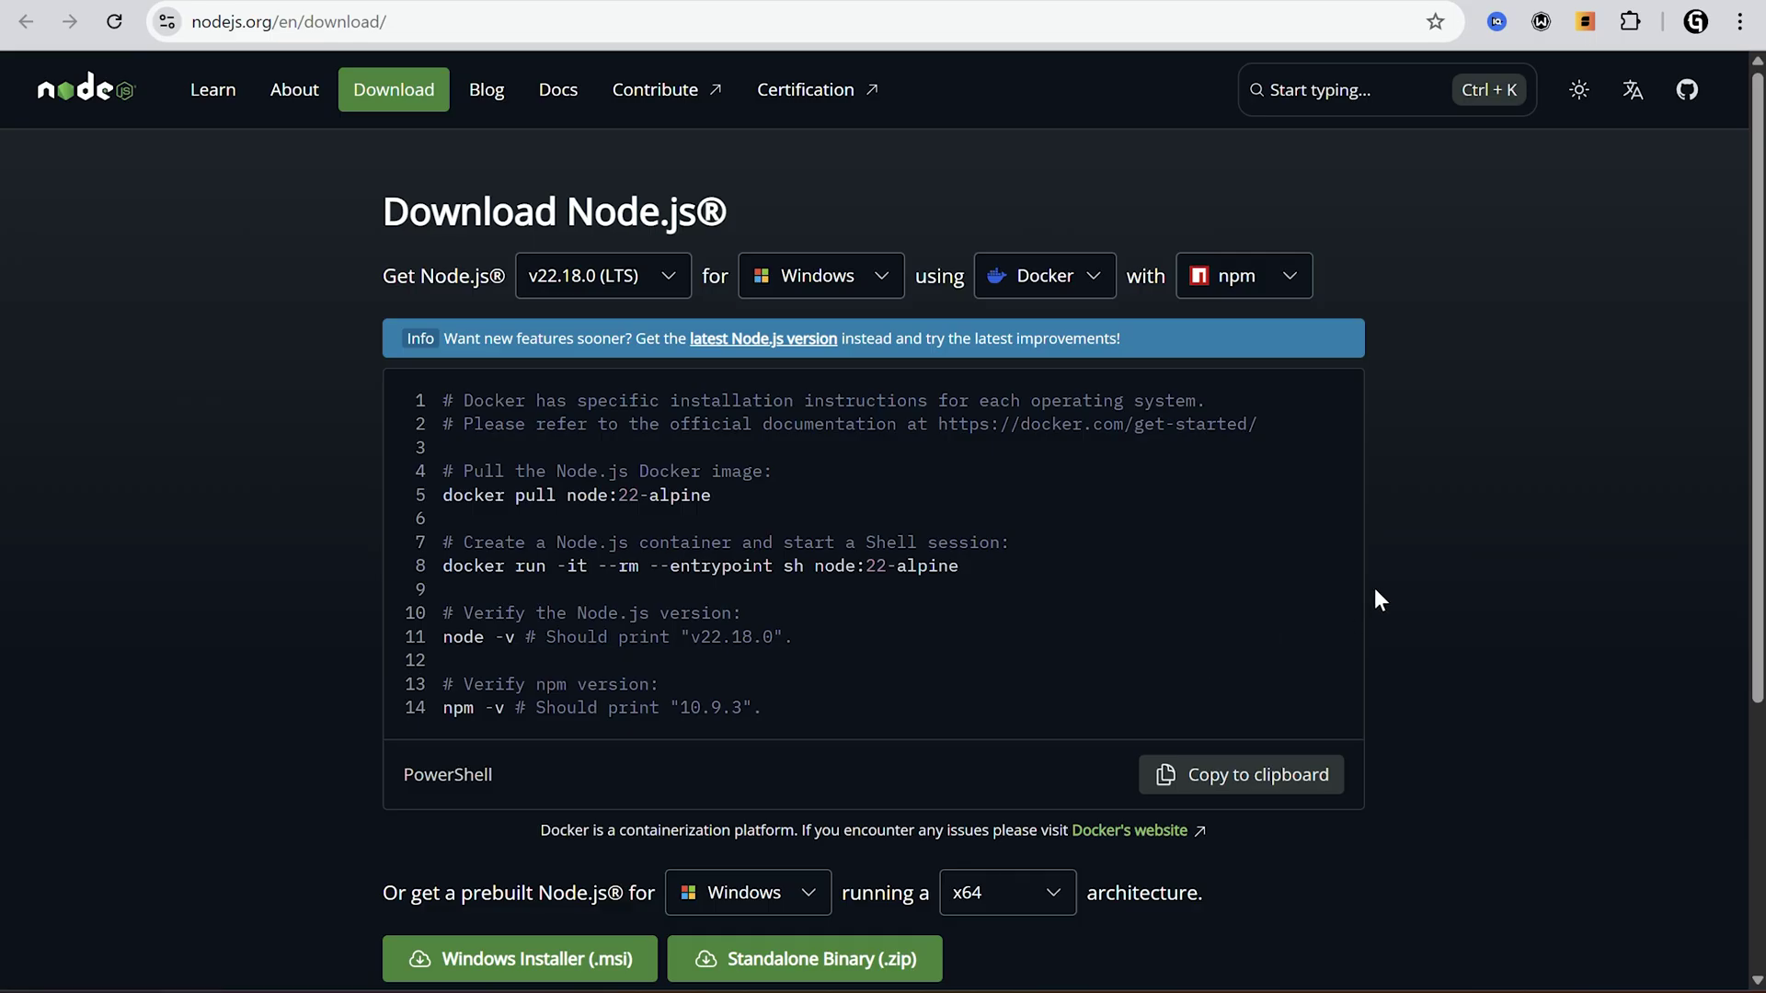
pyautogui.scroll(-1, 1387, 588)
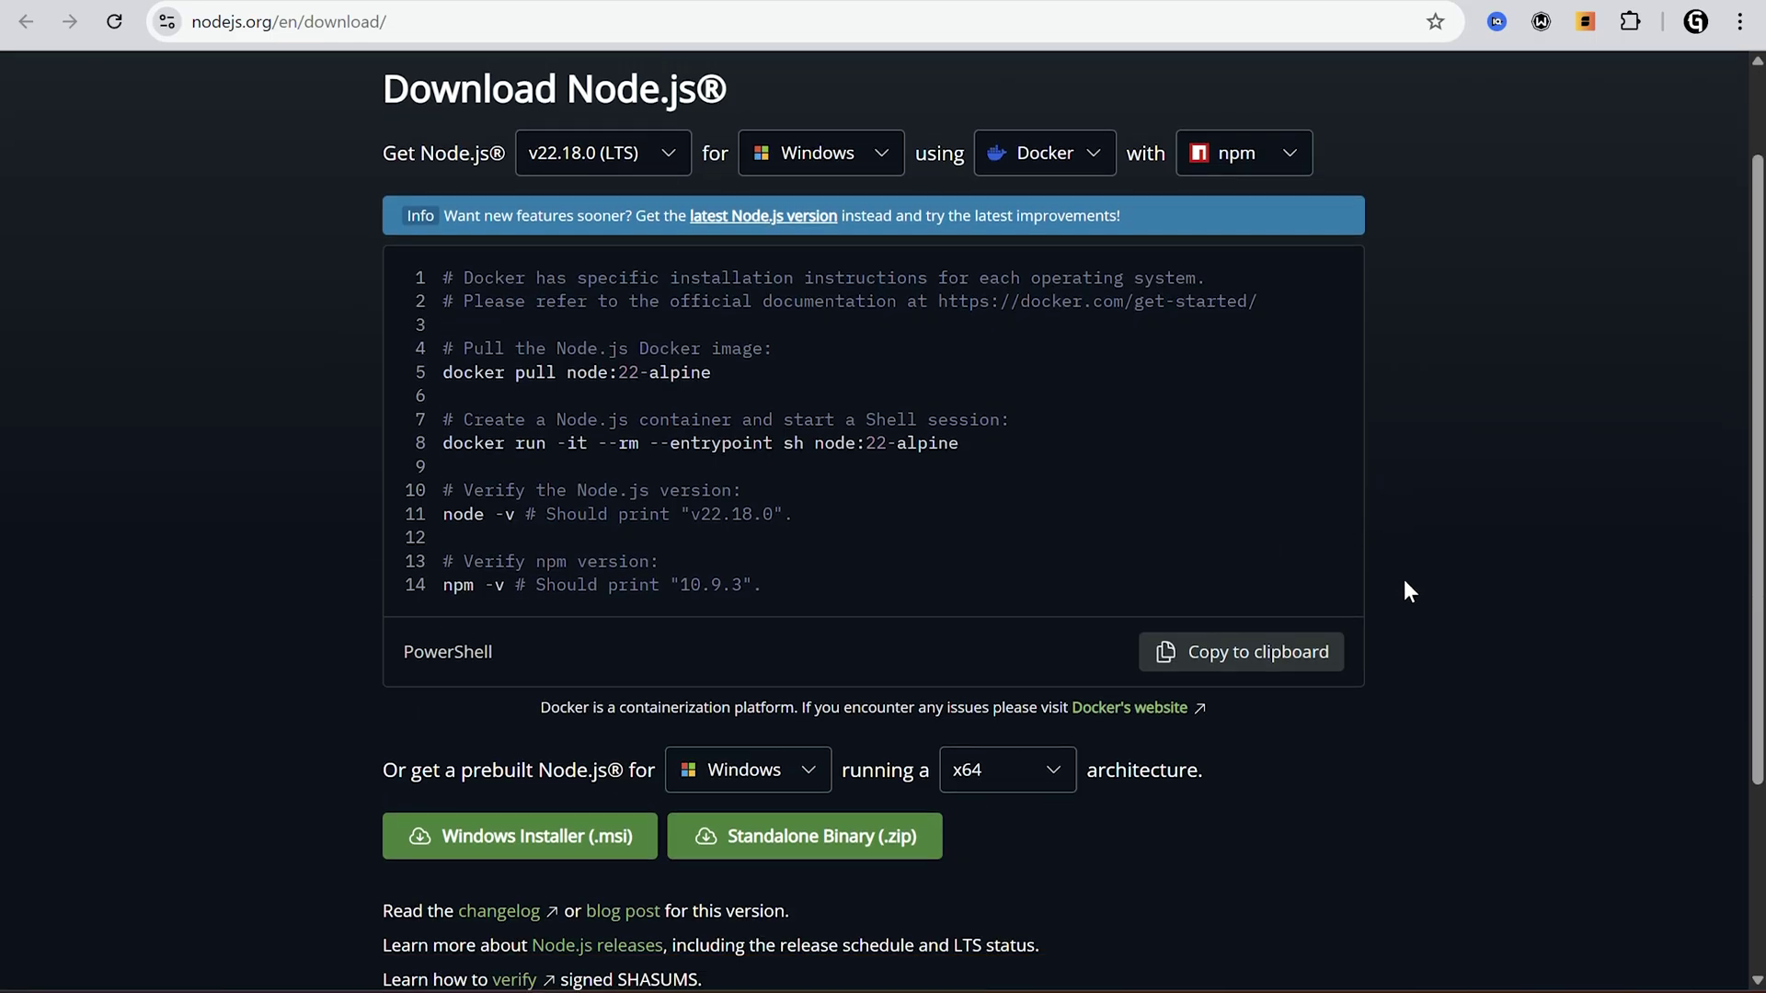
# Download the Node.js Windows installer and run its setup through to Finish.
pyautogui.click(552, 836)
pyautogui.click(1023, 676)
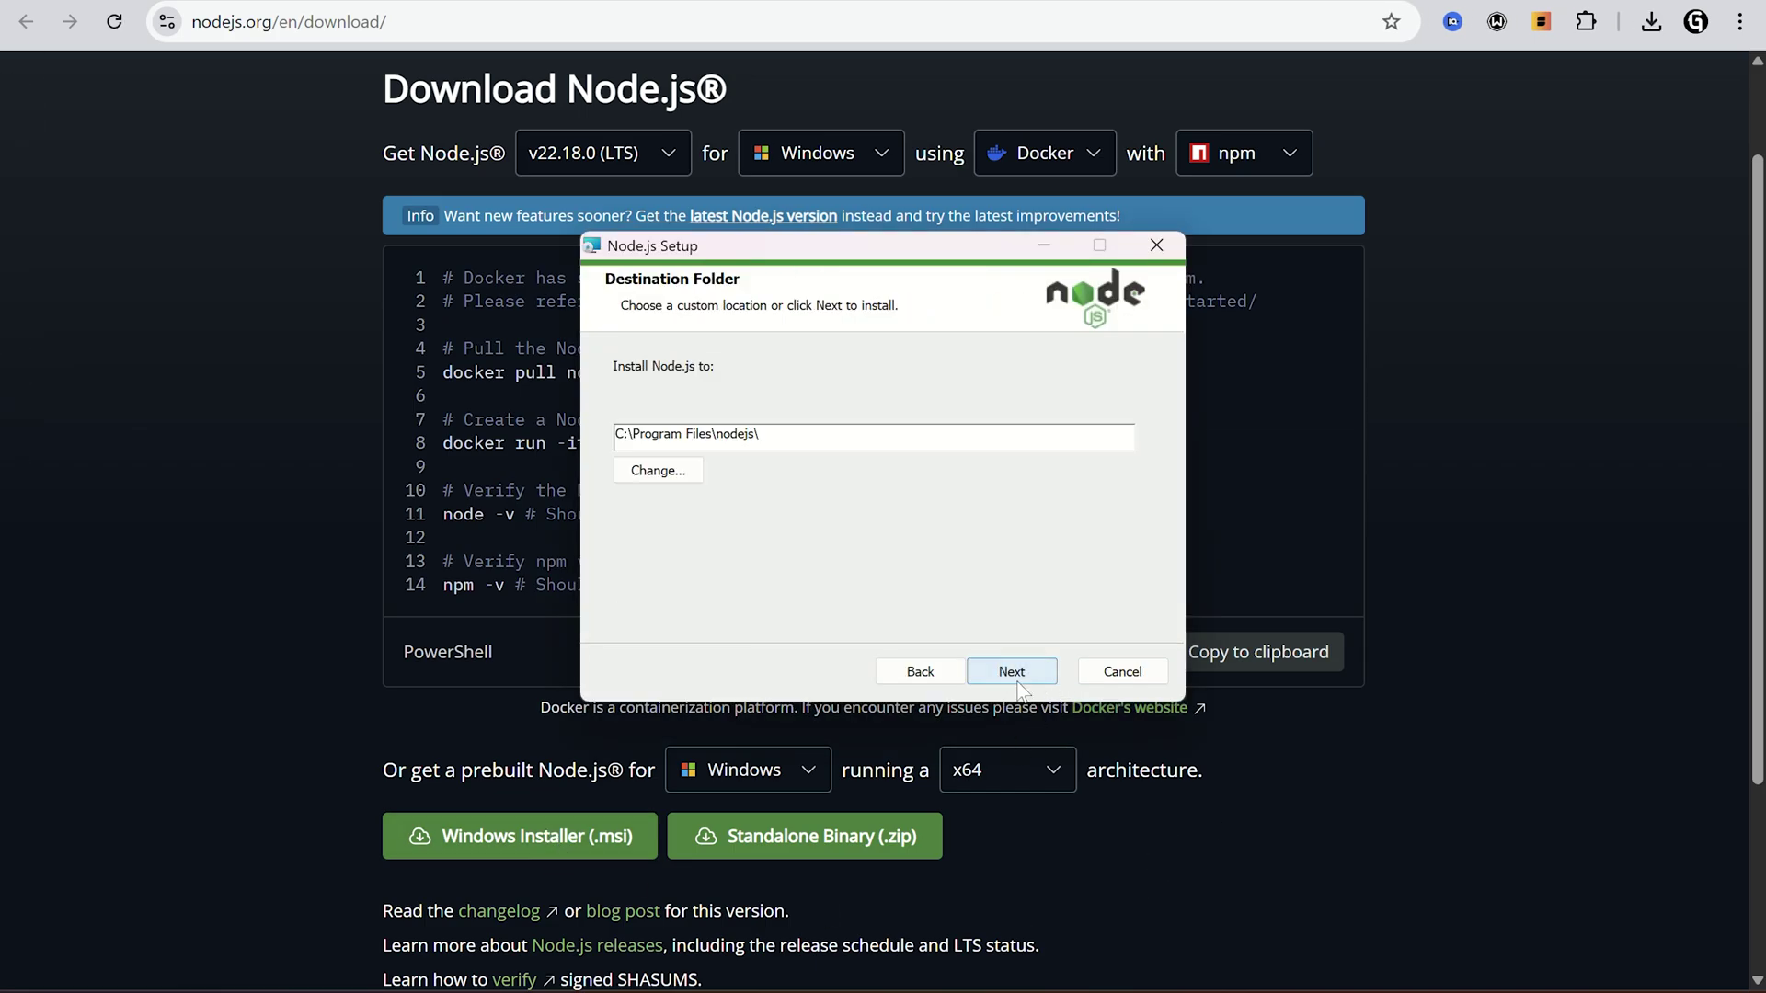
pyautogui.click(1023, 674)
pyautogui.click(1023, 673)
pyautogui.click(1023, 674)
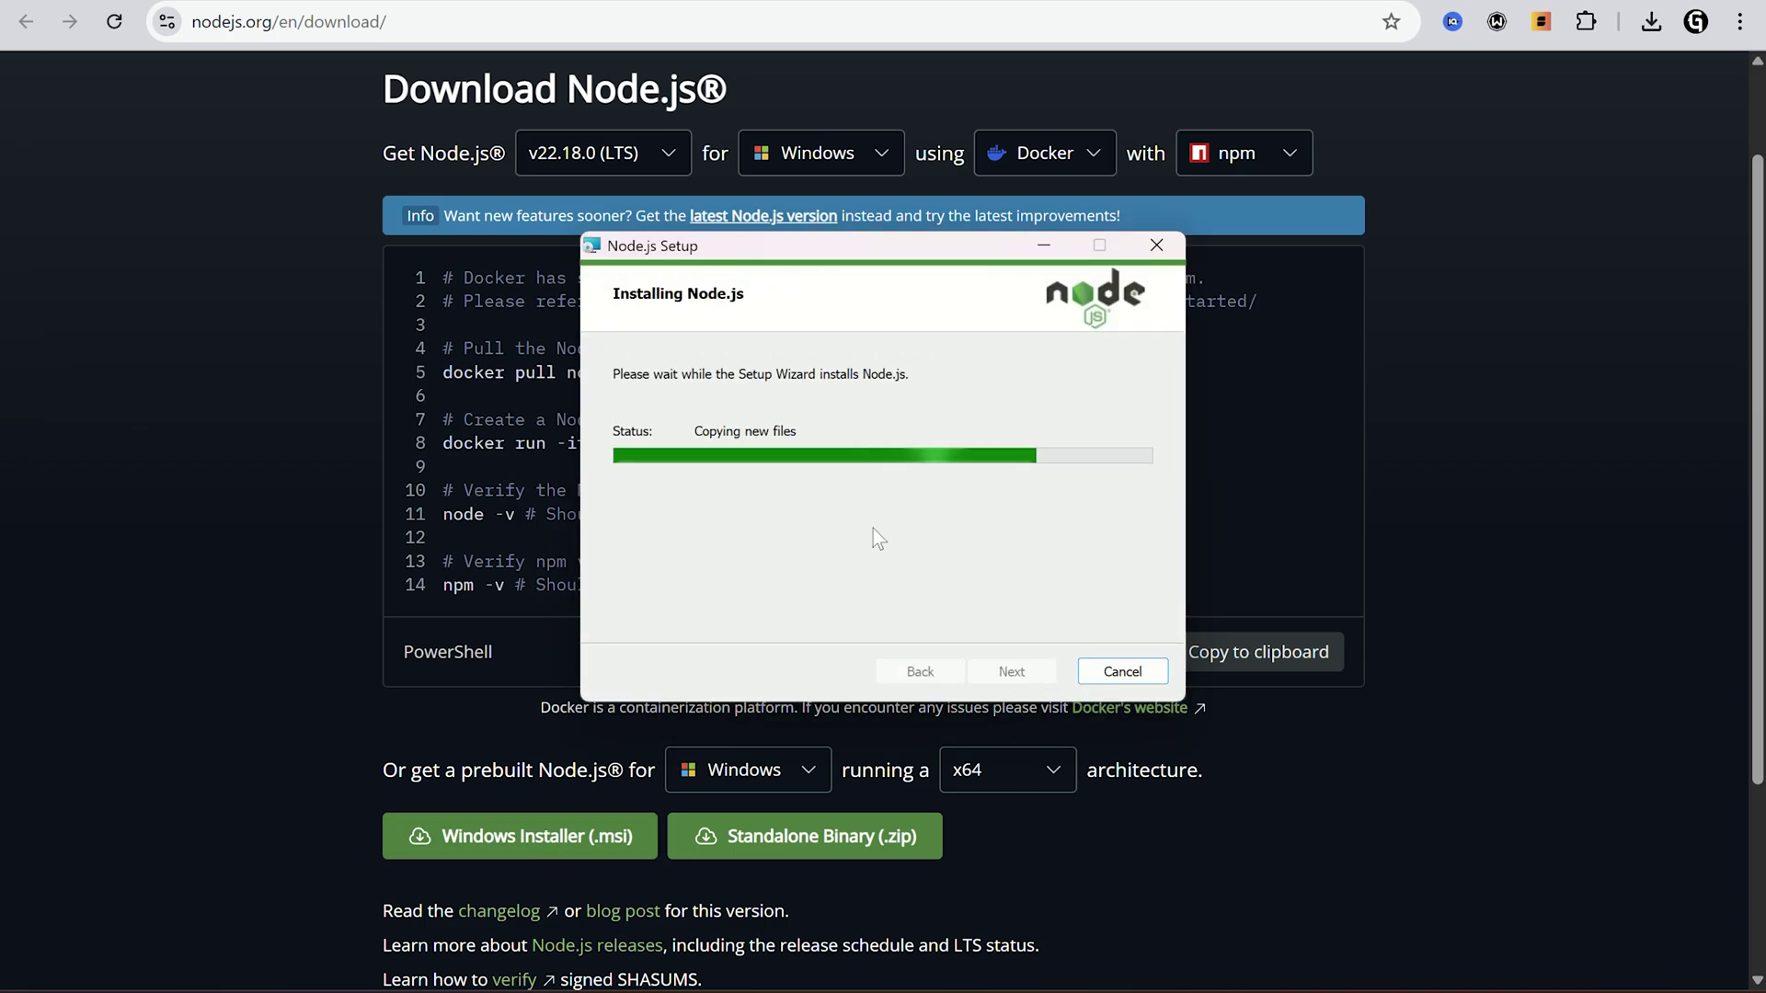
pyautogui.click(1005, 671)
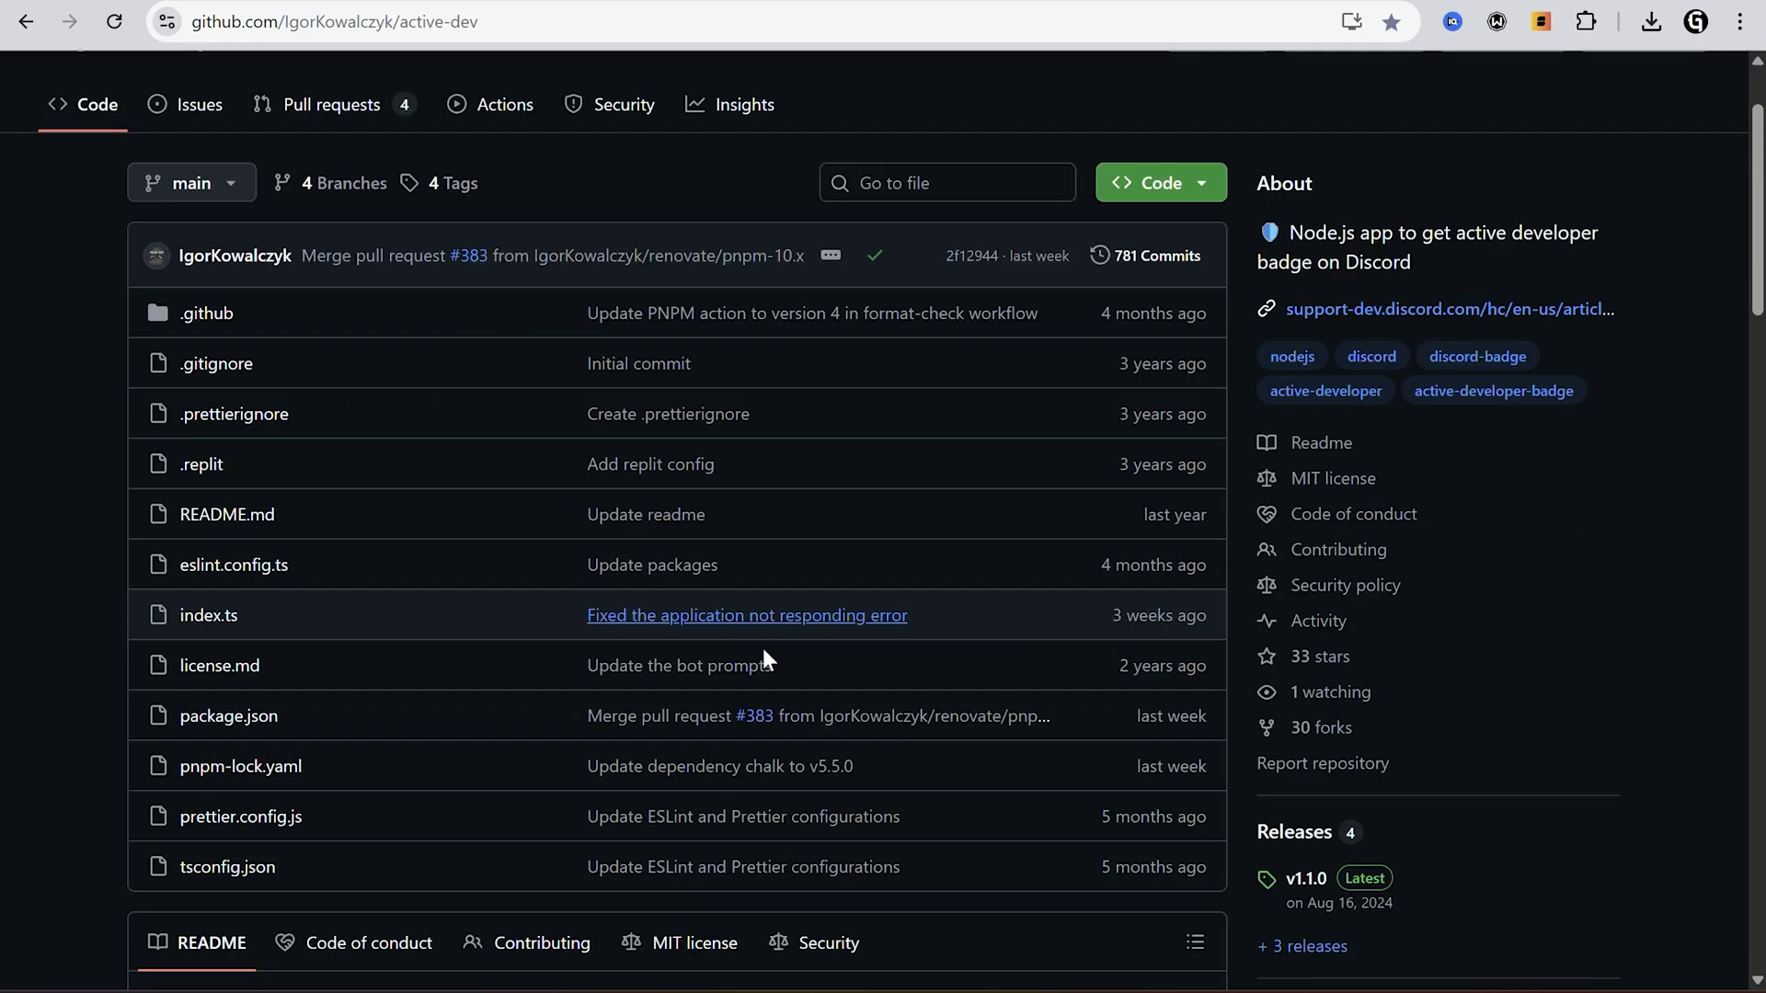
pyautogui.scroll(-3, 914, 689)
pyautogui.scroll(3, 959, 718)
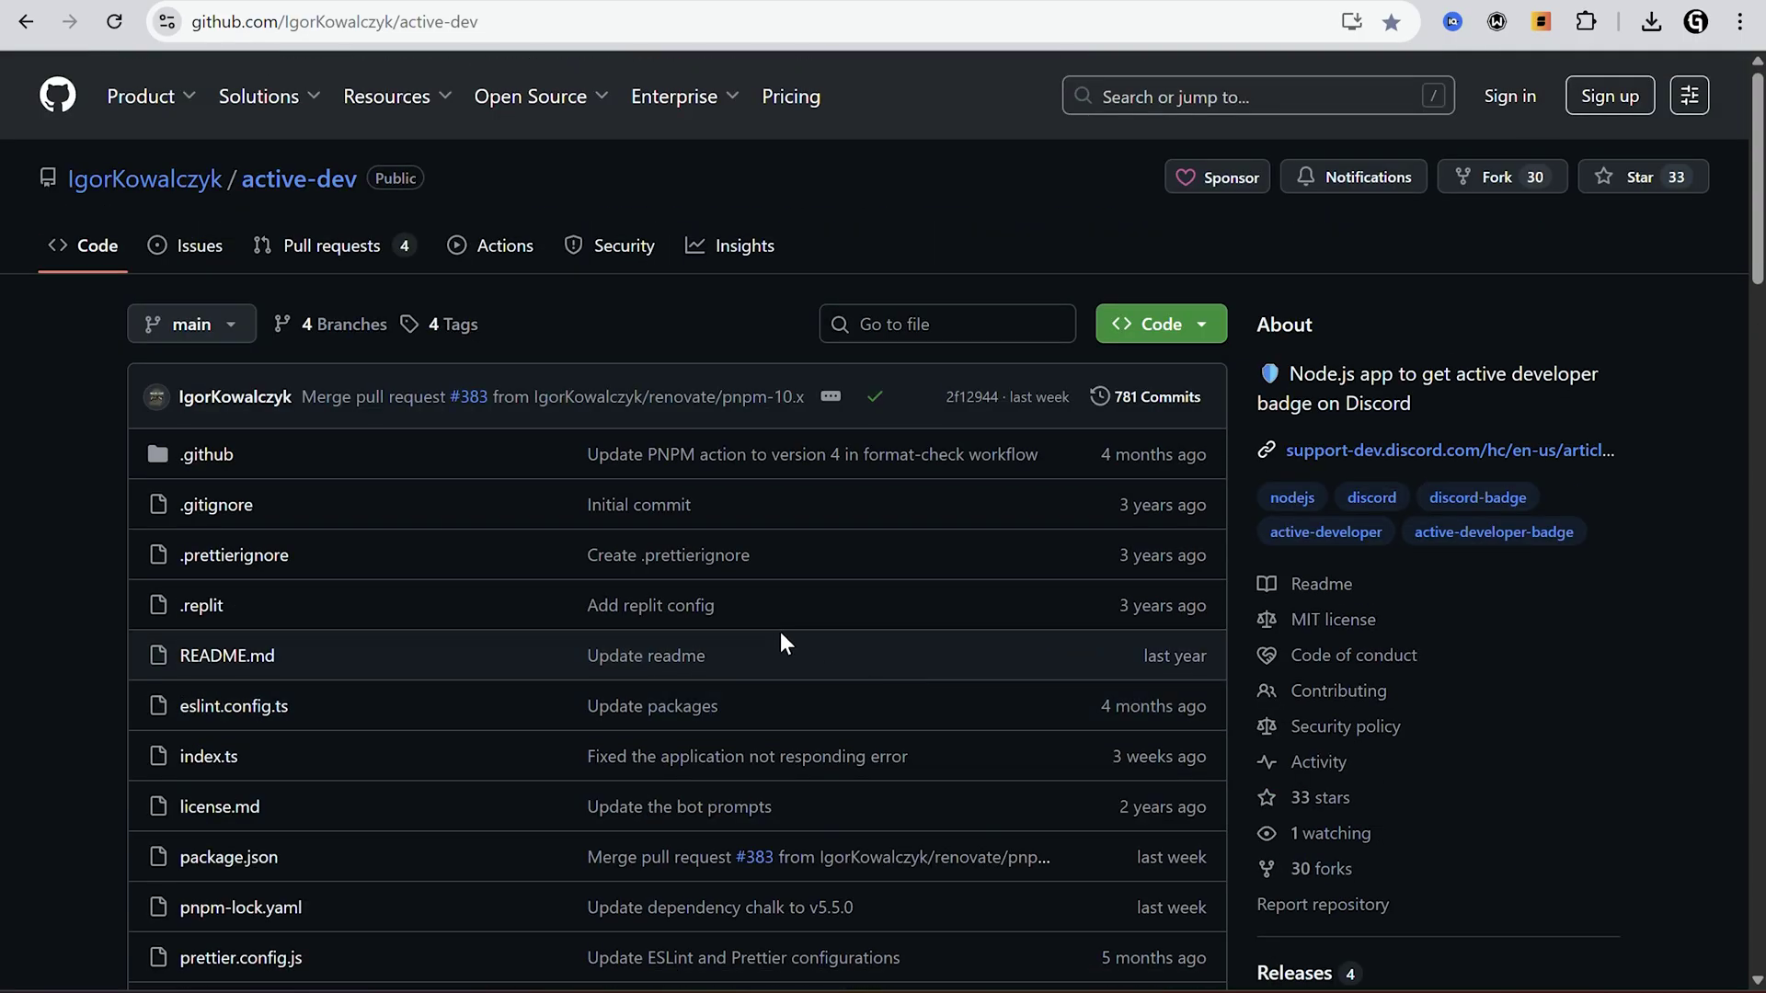
# Download the active-dev repository as a ZIP from the Code menu.
pyautogui.click(1180, 328)
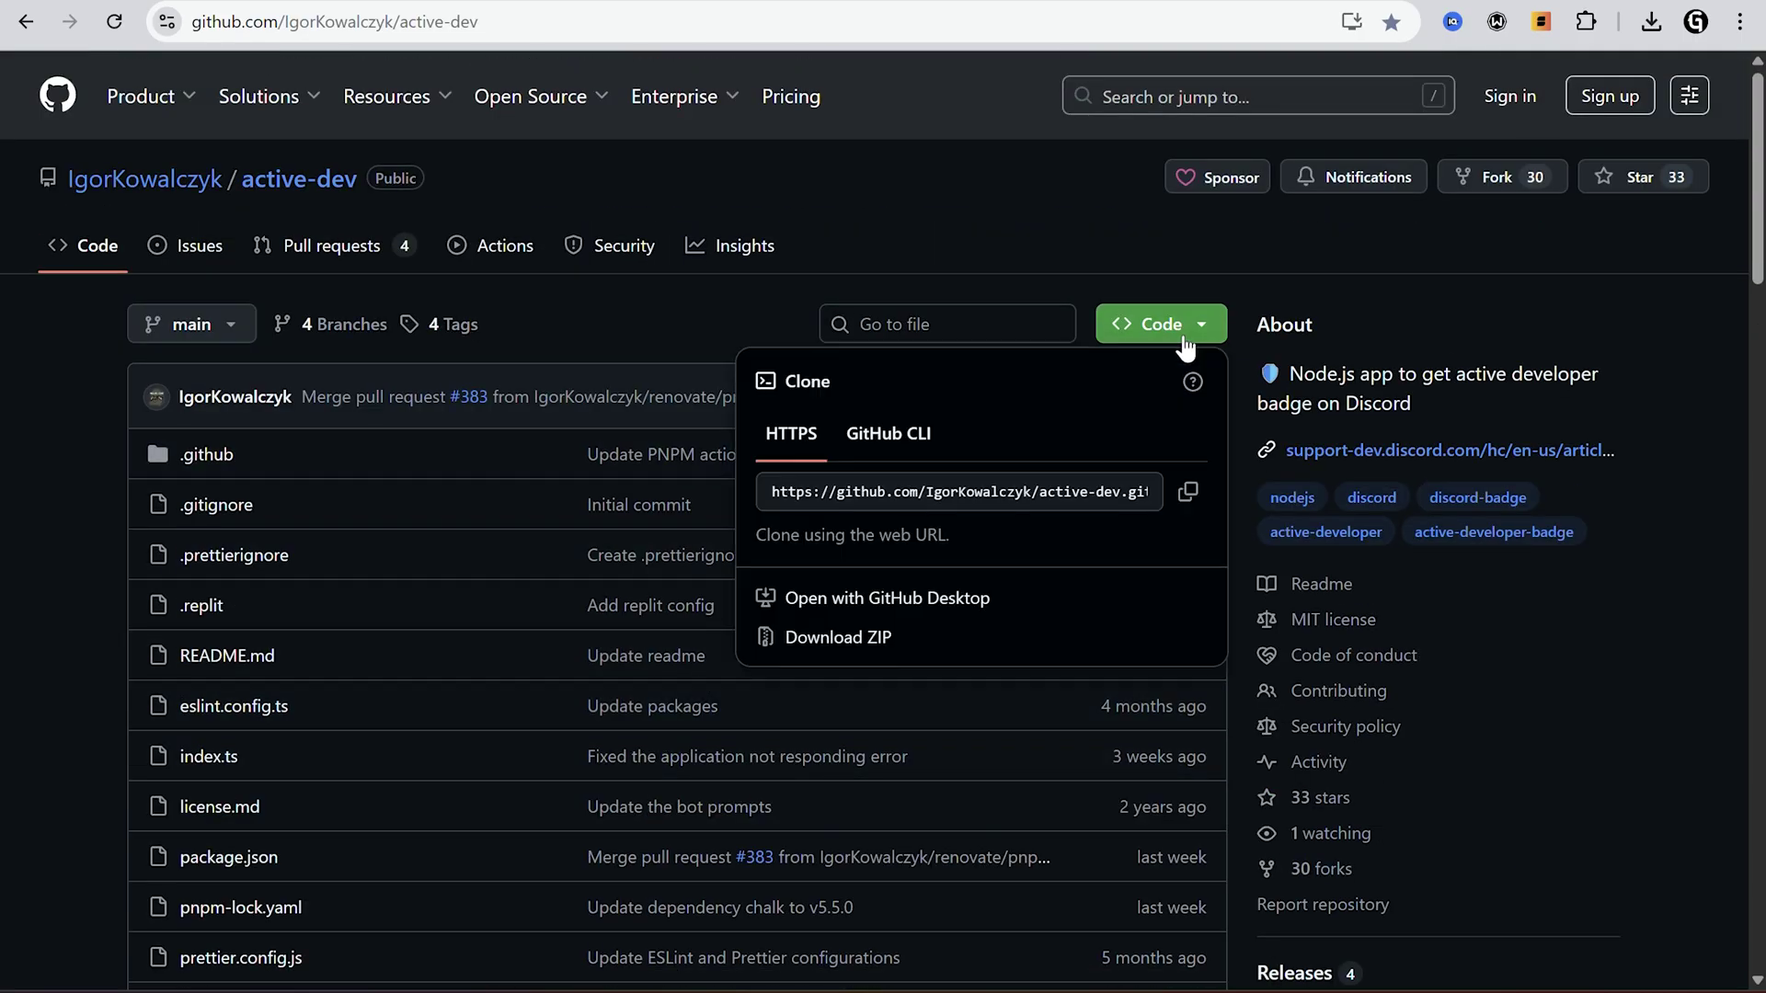
pyautogui.click(885, 652)
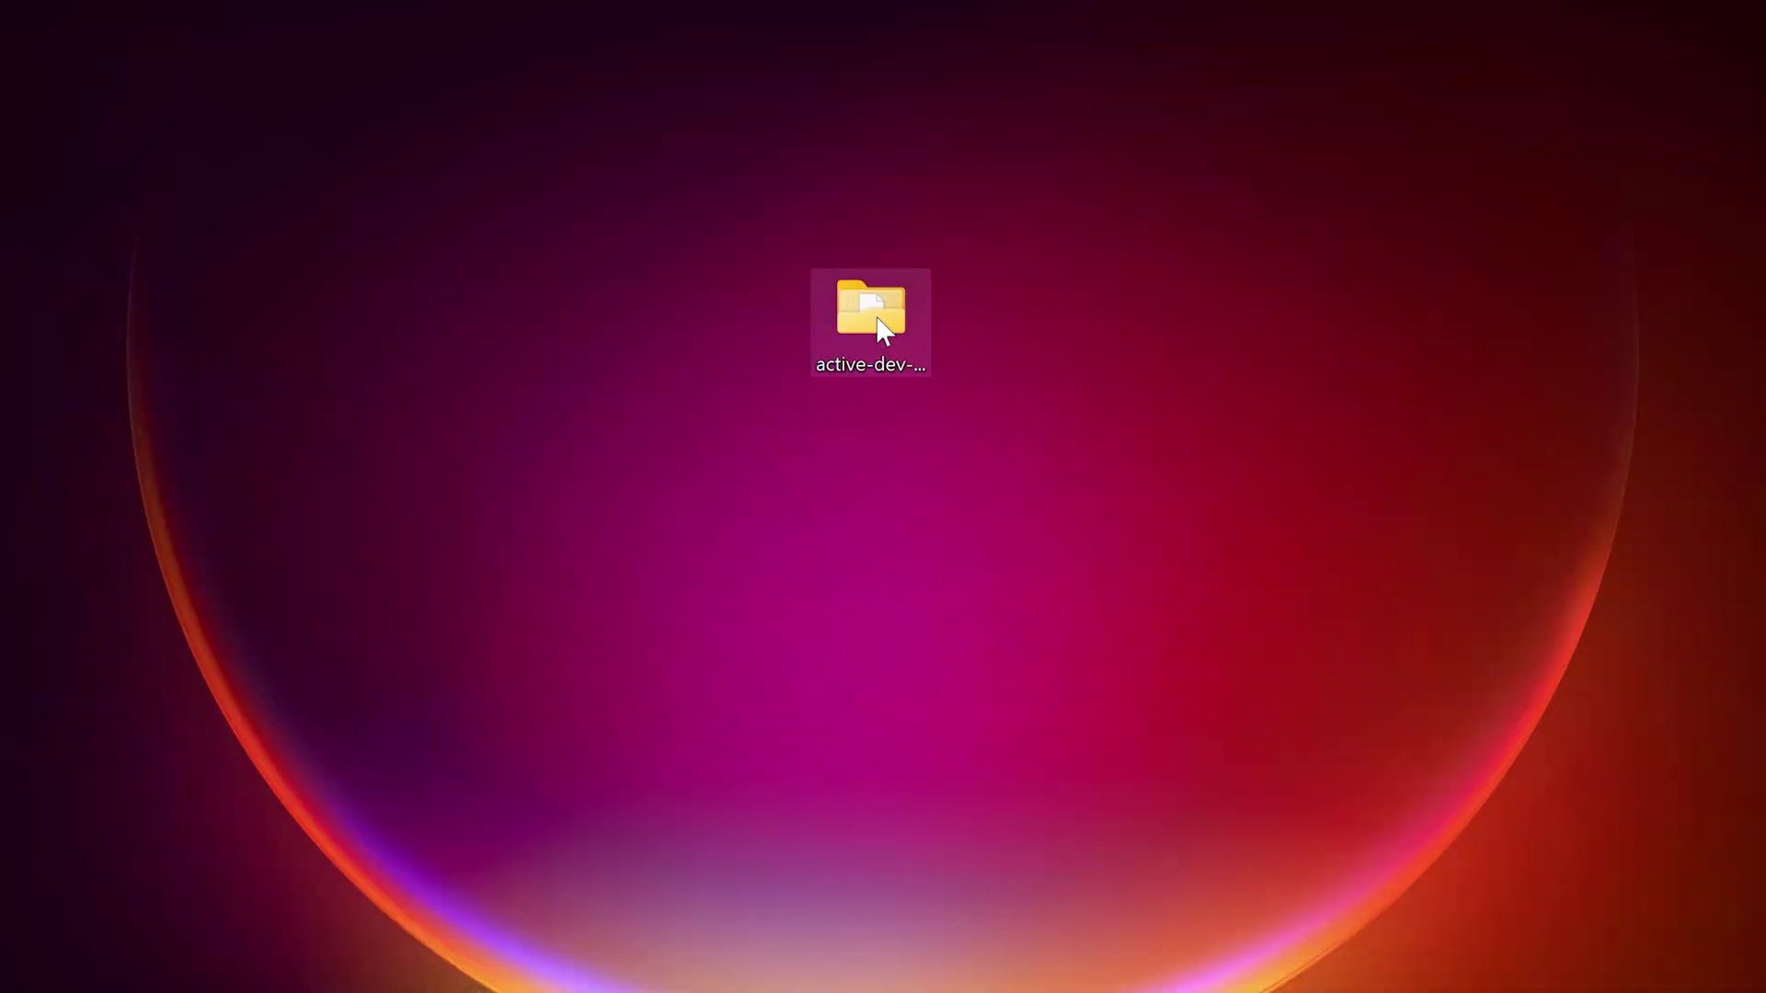
# Enter the active-dev-main folder and bring up its context menu on empty space.
pyautogui.doubleClick(872, 315)
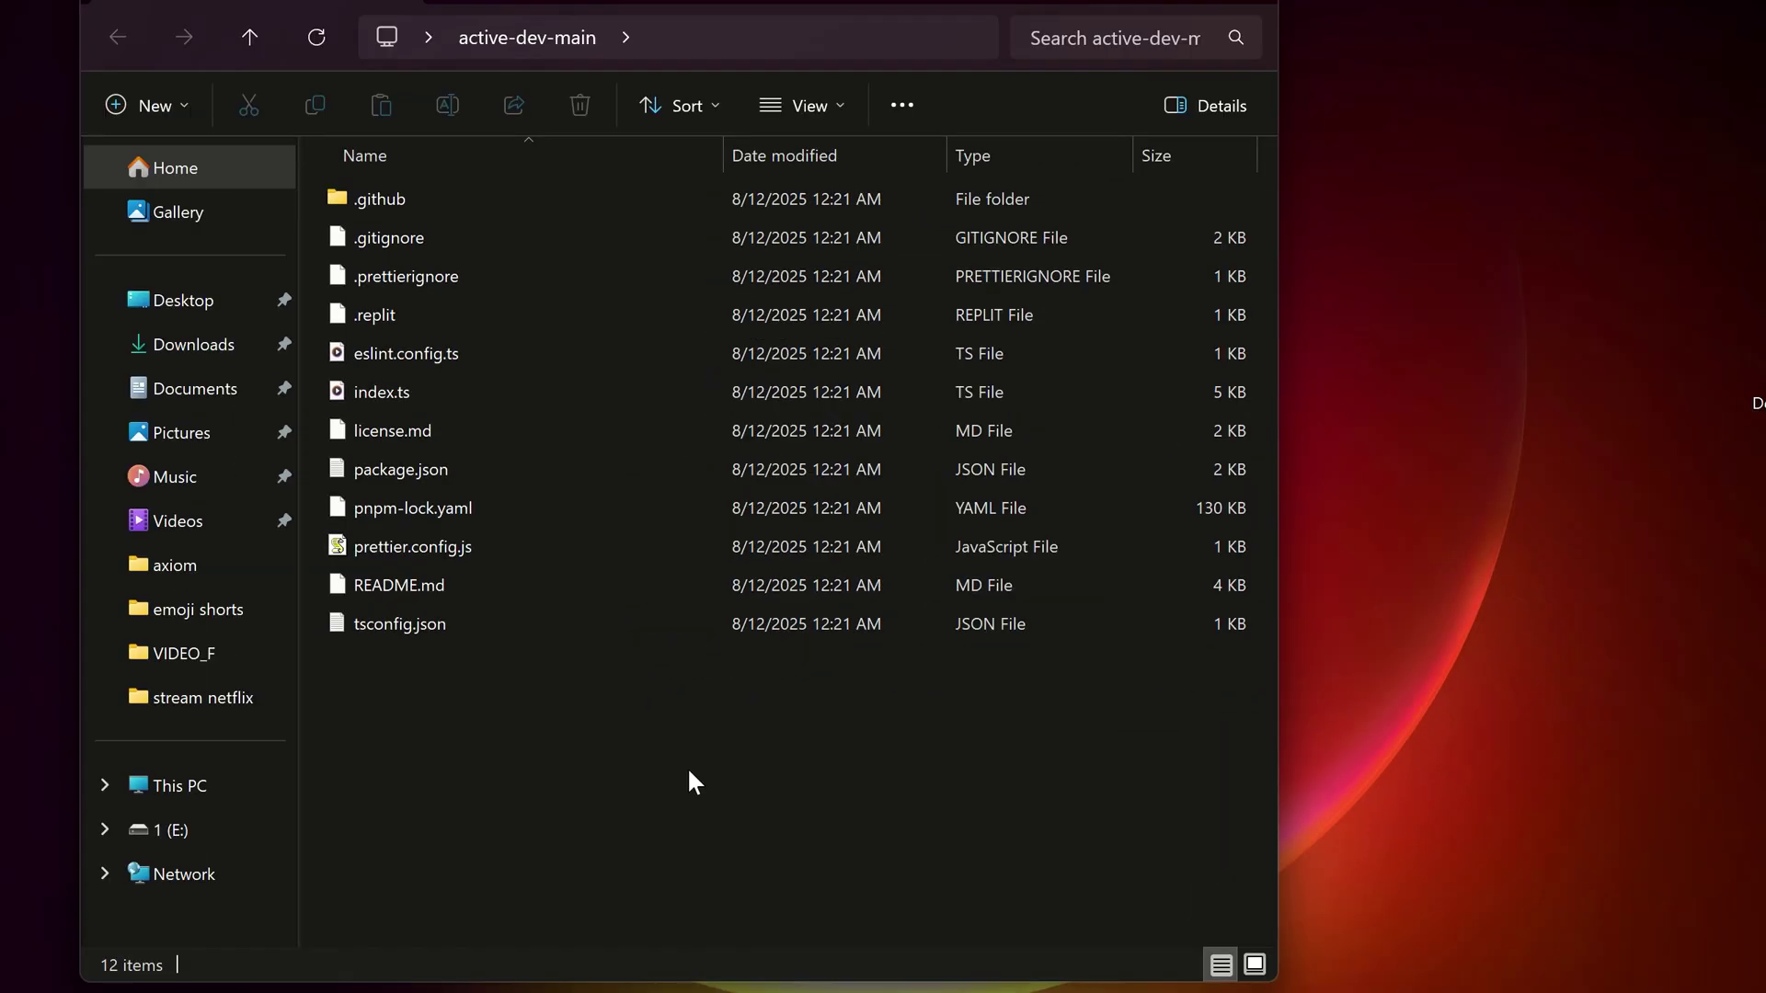
pyautogui.rightClick(583, 711)
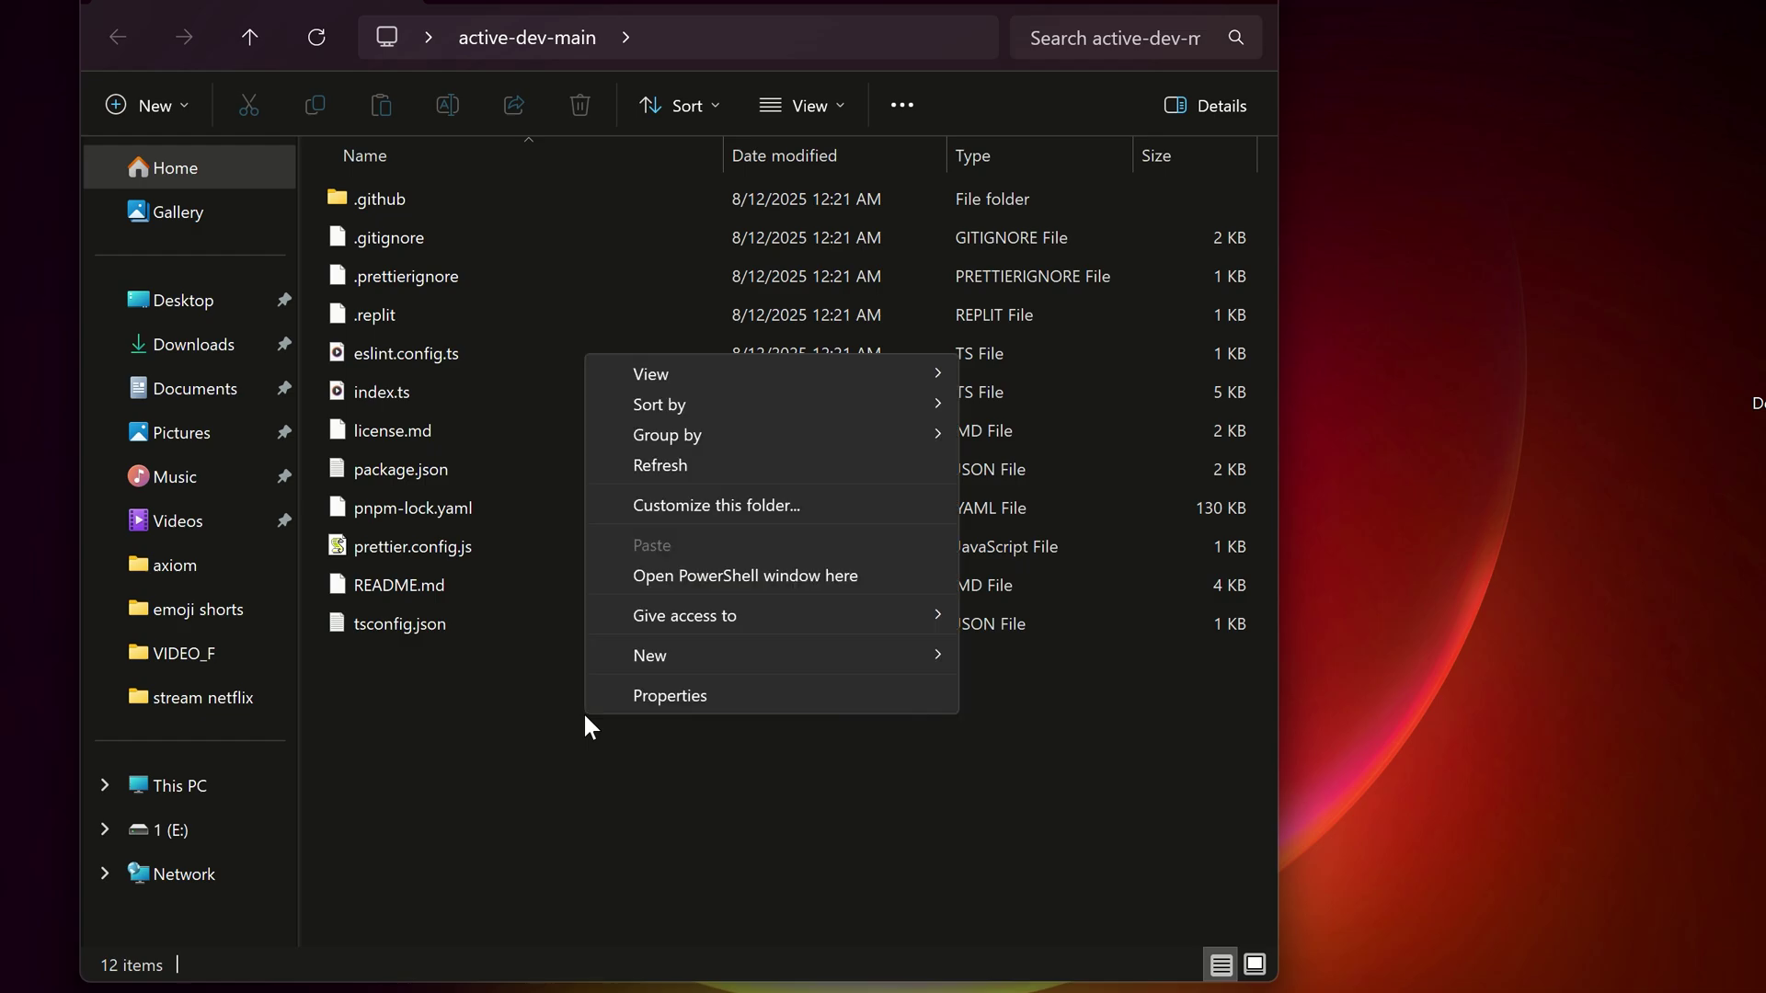
# In a PowerShell window in this folder, run npm install, then npm start and confirm.
pyautogui.click(764, 570)
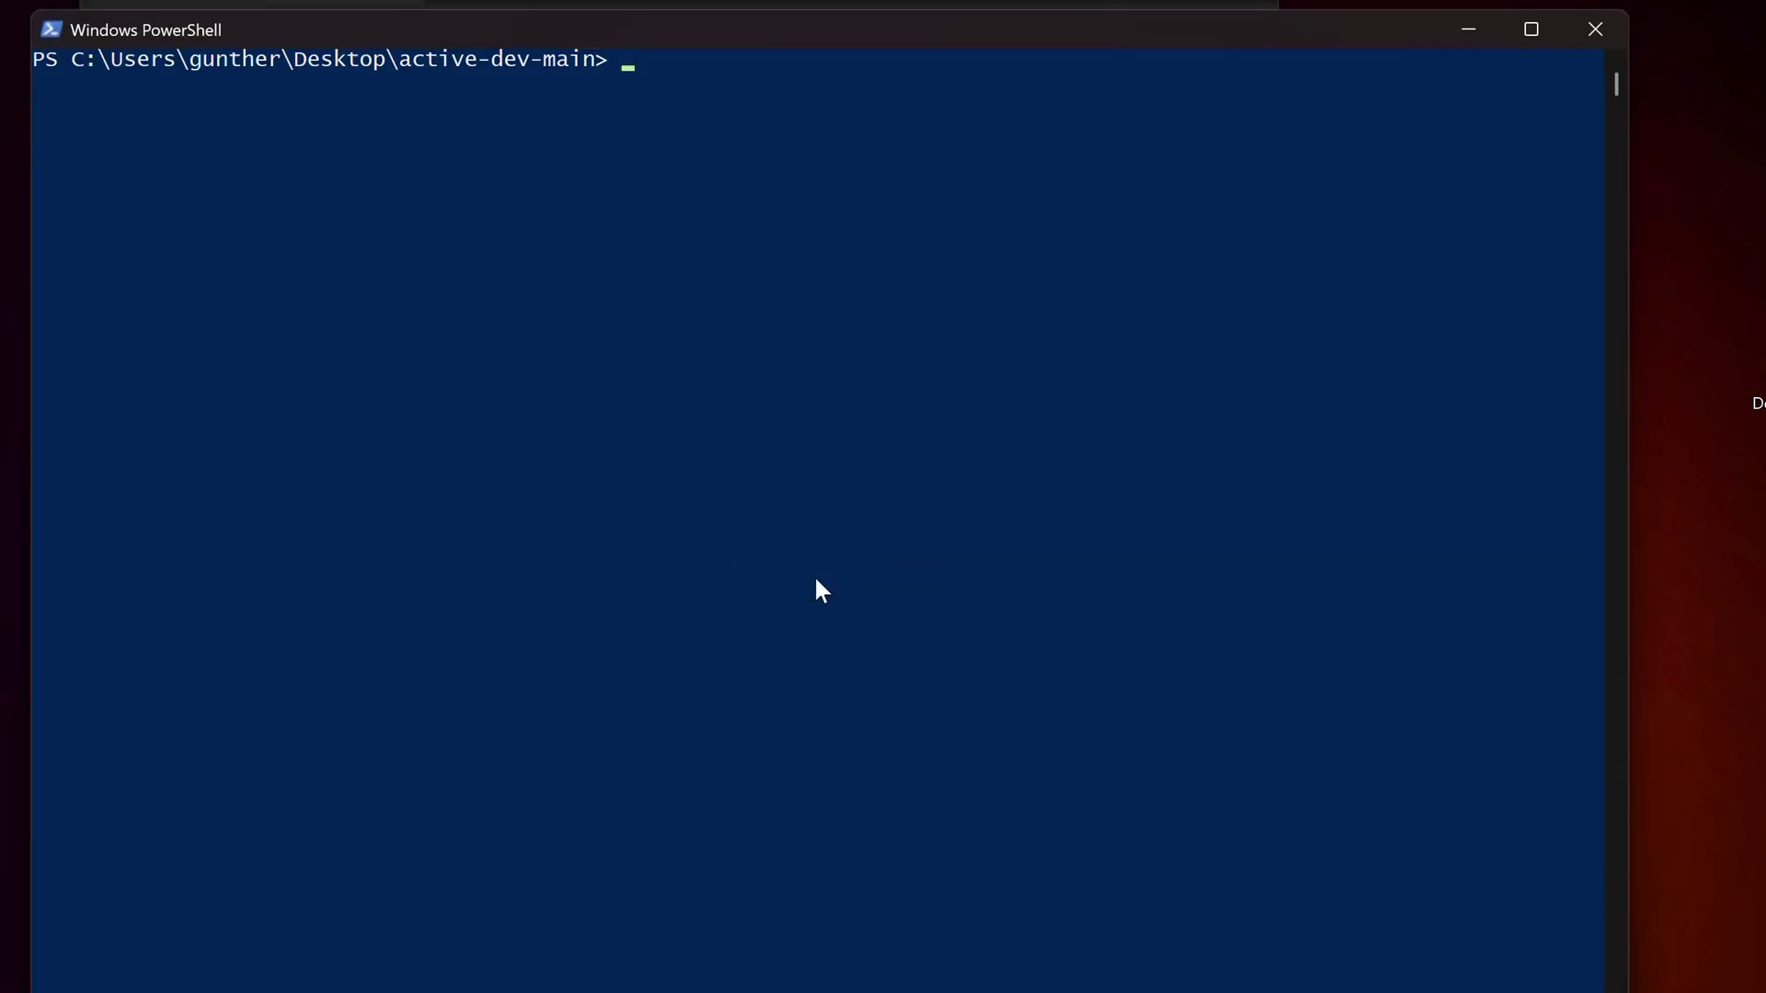
pyautogui.write('npm install')
pyautogui.press('Return')
pyautogui.write('npm start')
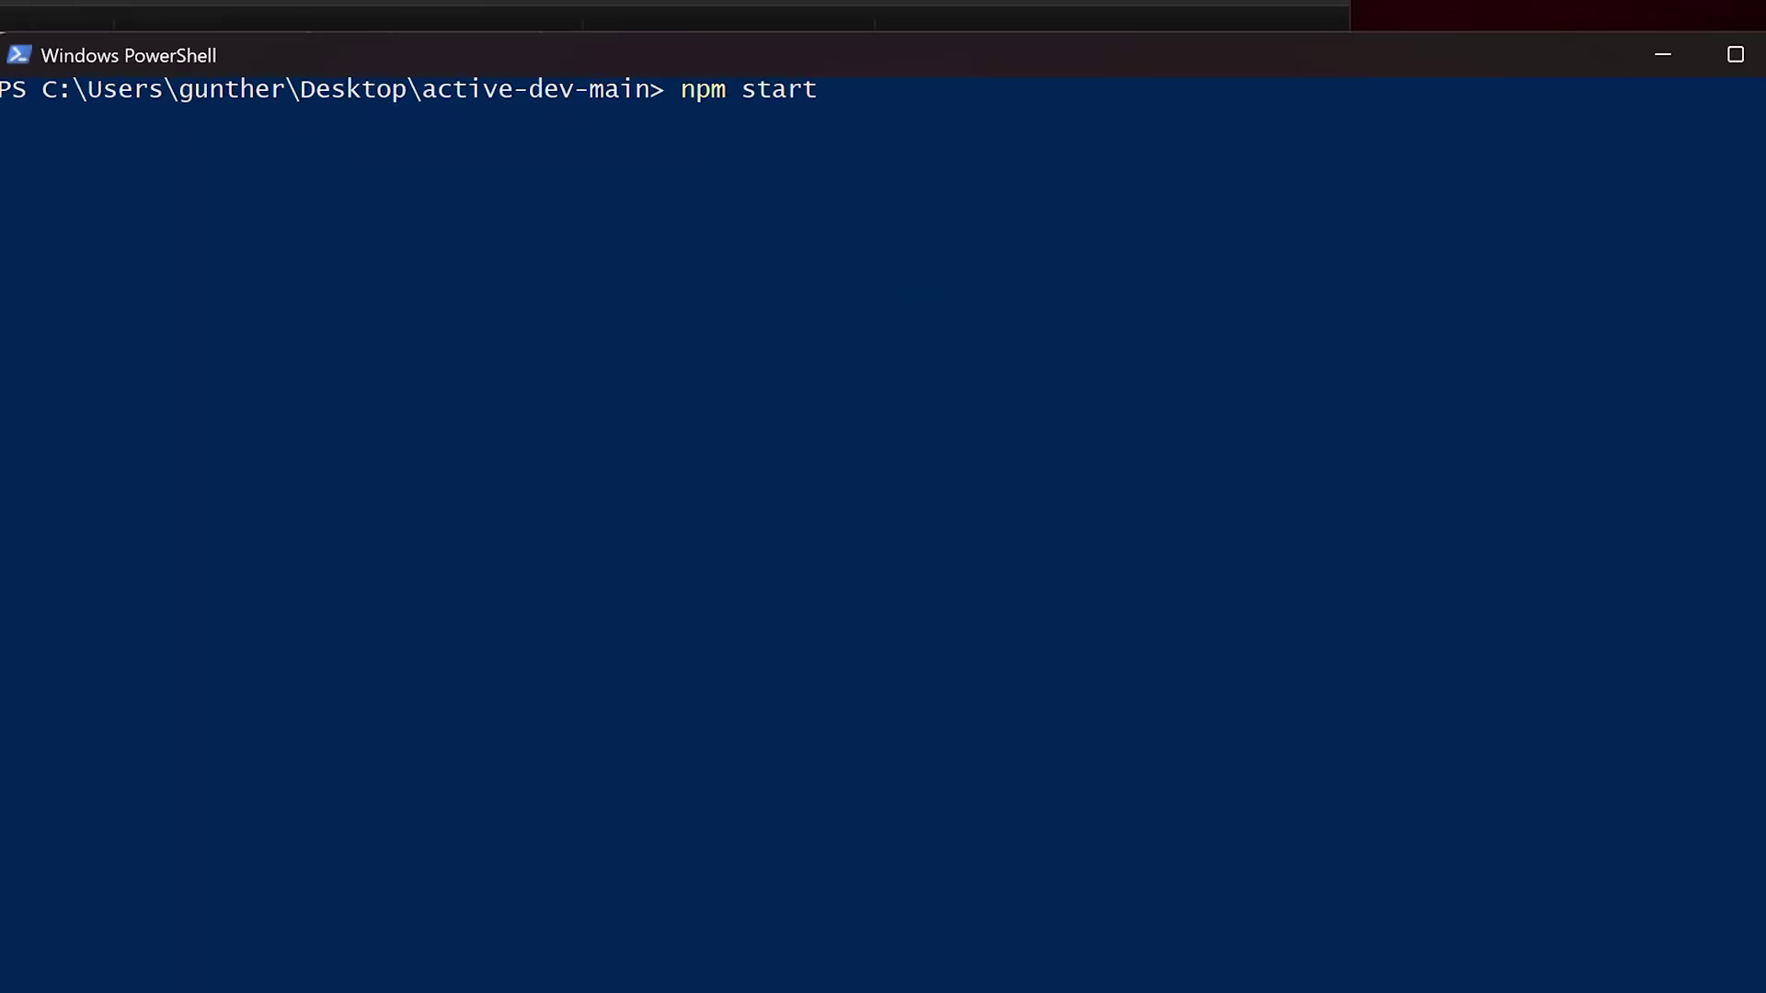
pyautogui.press('Return')
pyautogui.press('Return')
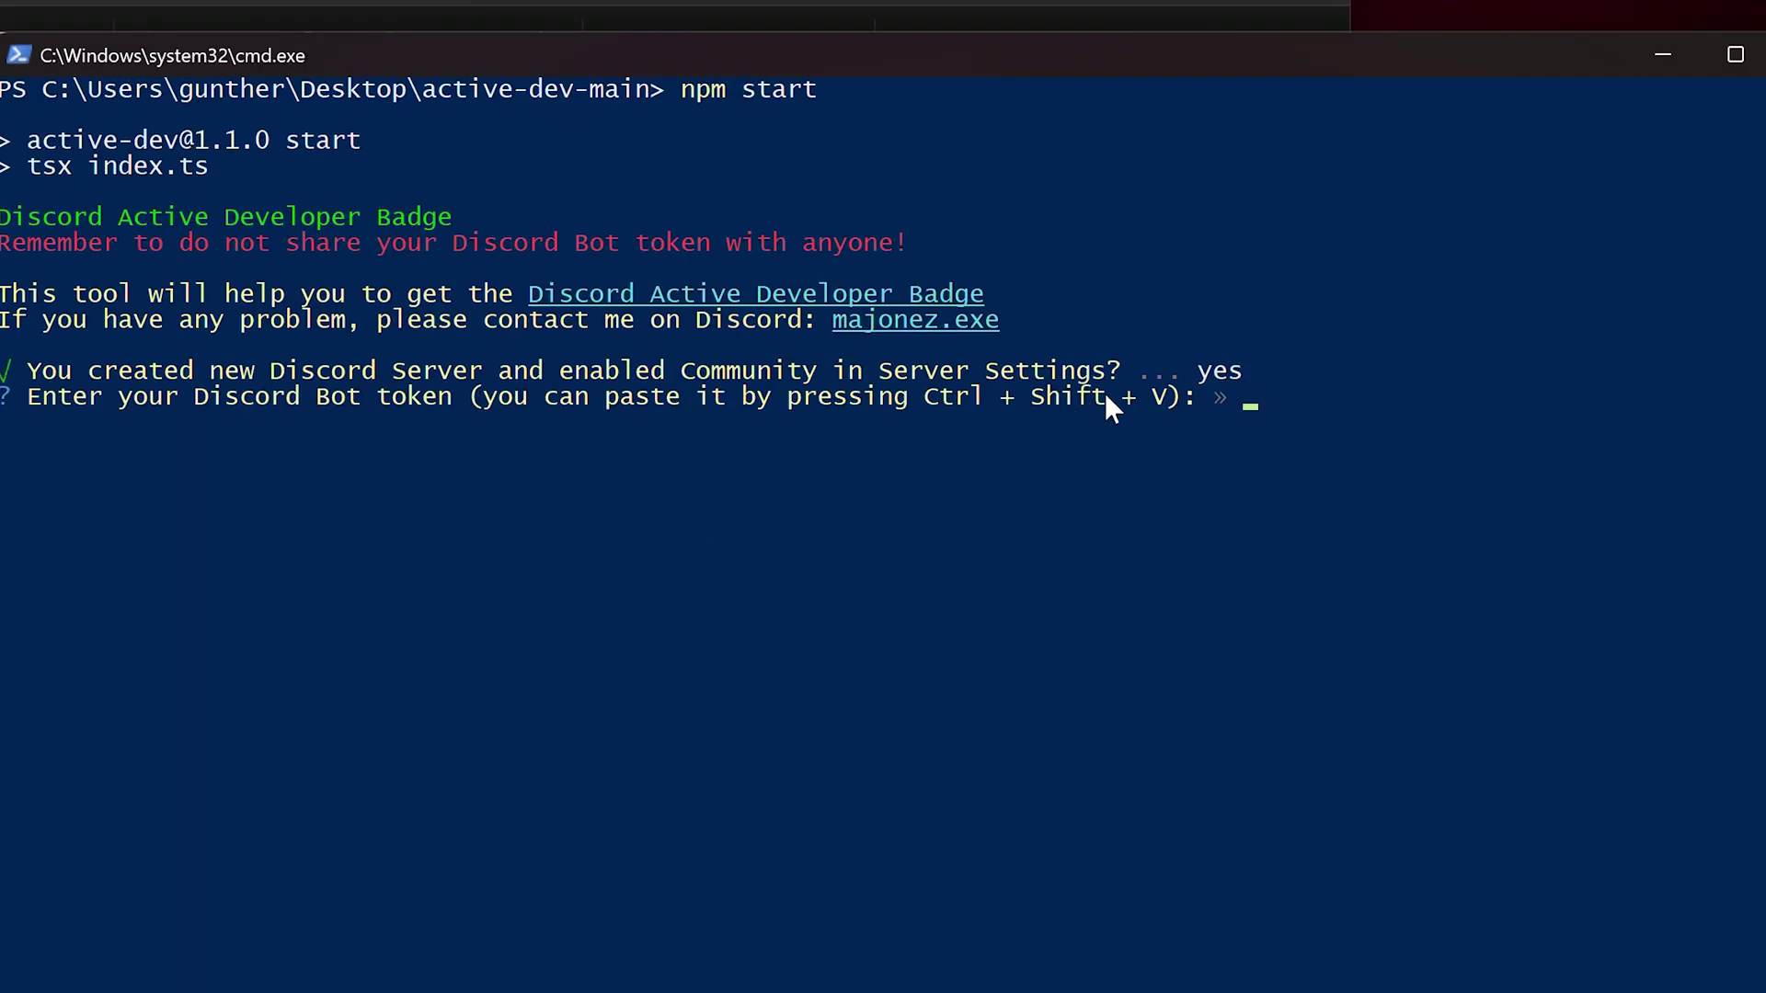
# Paste the copied bot token into the terminal prompt and submit it.
pyautogui.hotkey('alt', 'Tab')
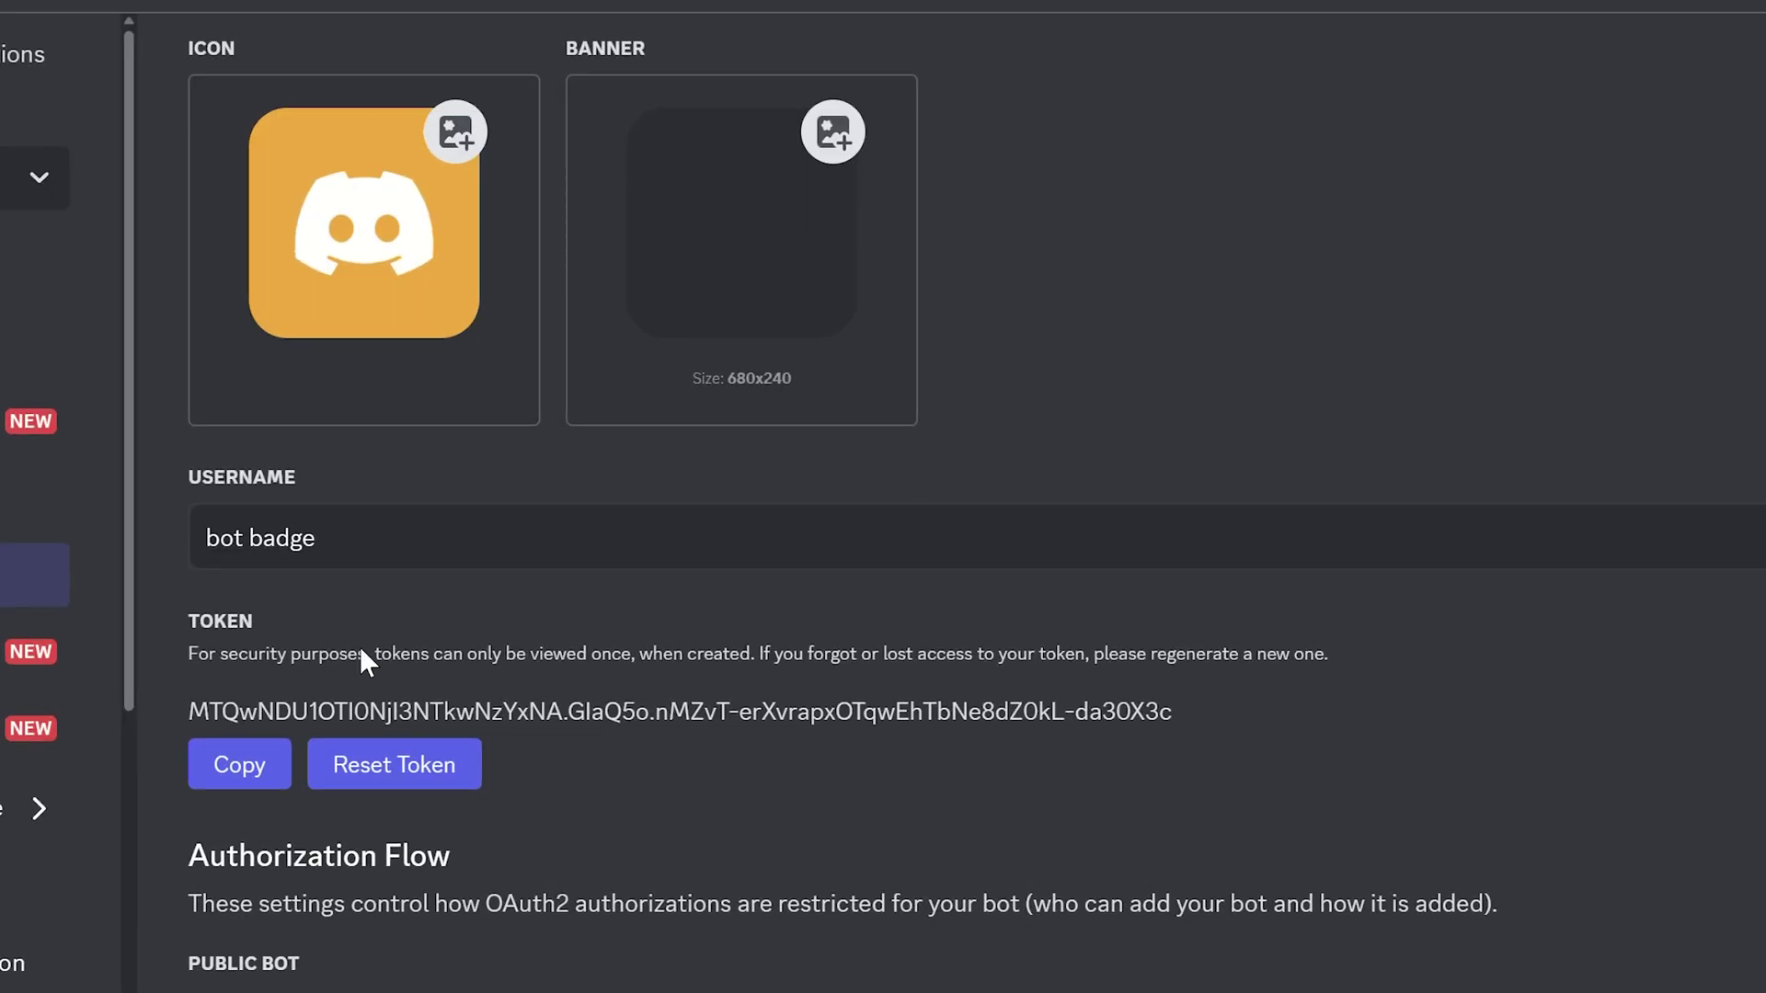
pyautogui.click(232, 778)
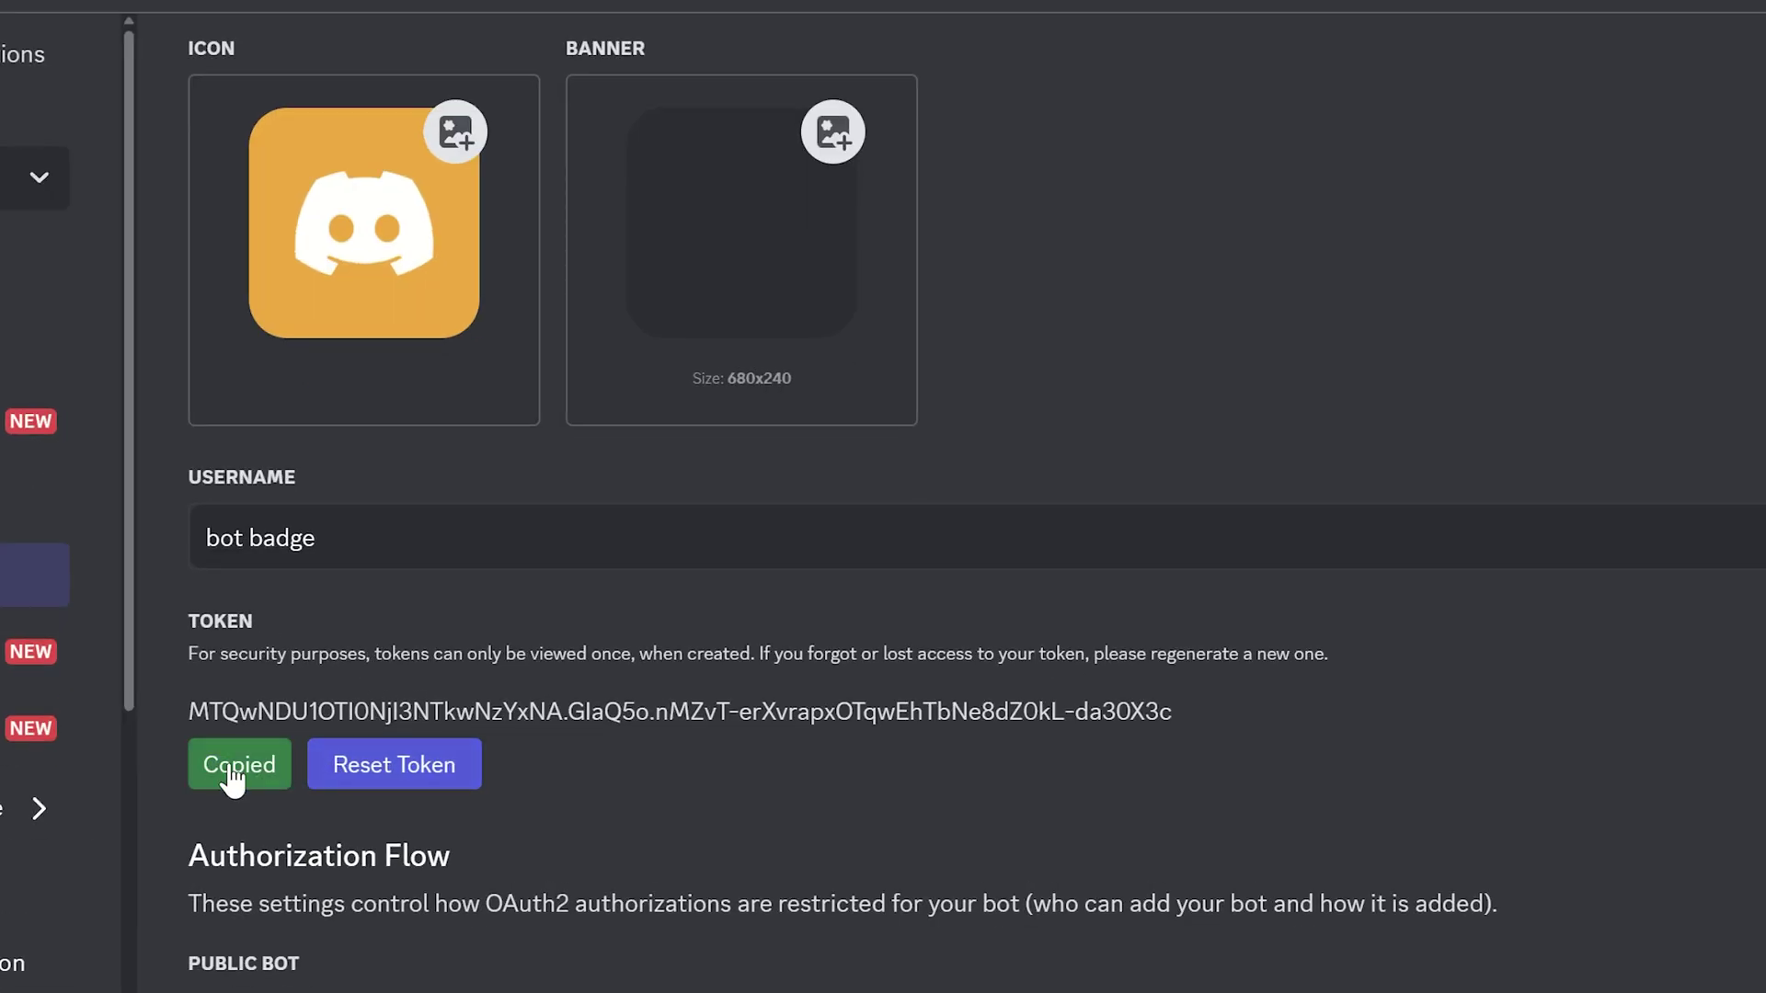
pyautogui.hotkey('alt', 'Tab')
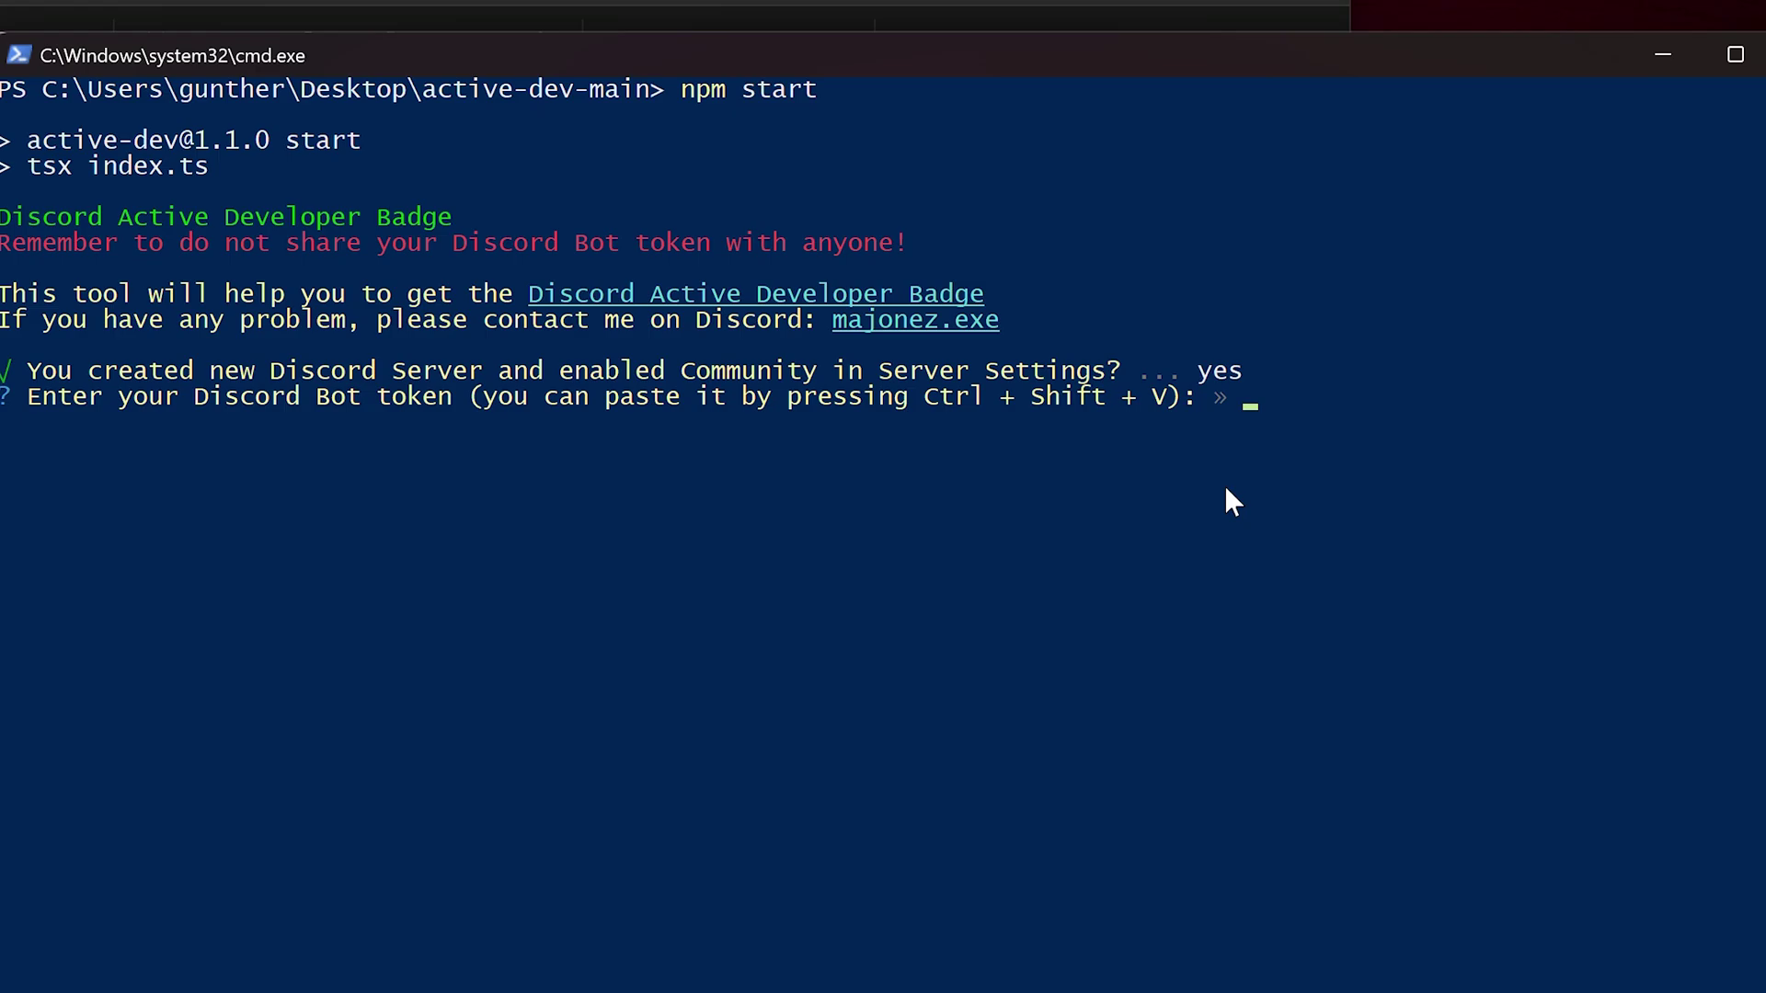
pyautogui.hotkey('ctrl', 'shift', 'v')
pyautogui.press('Return')
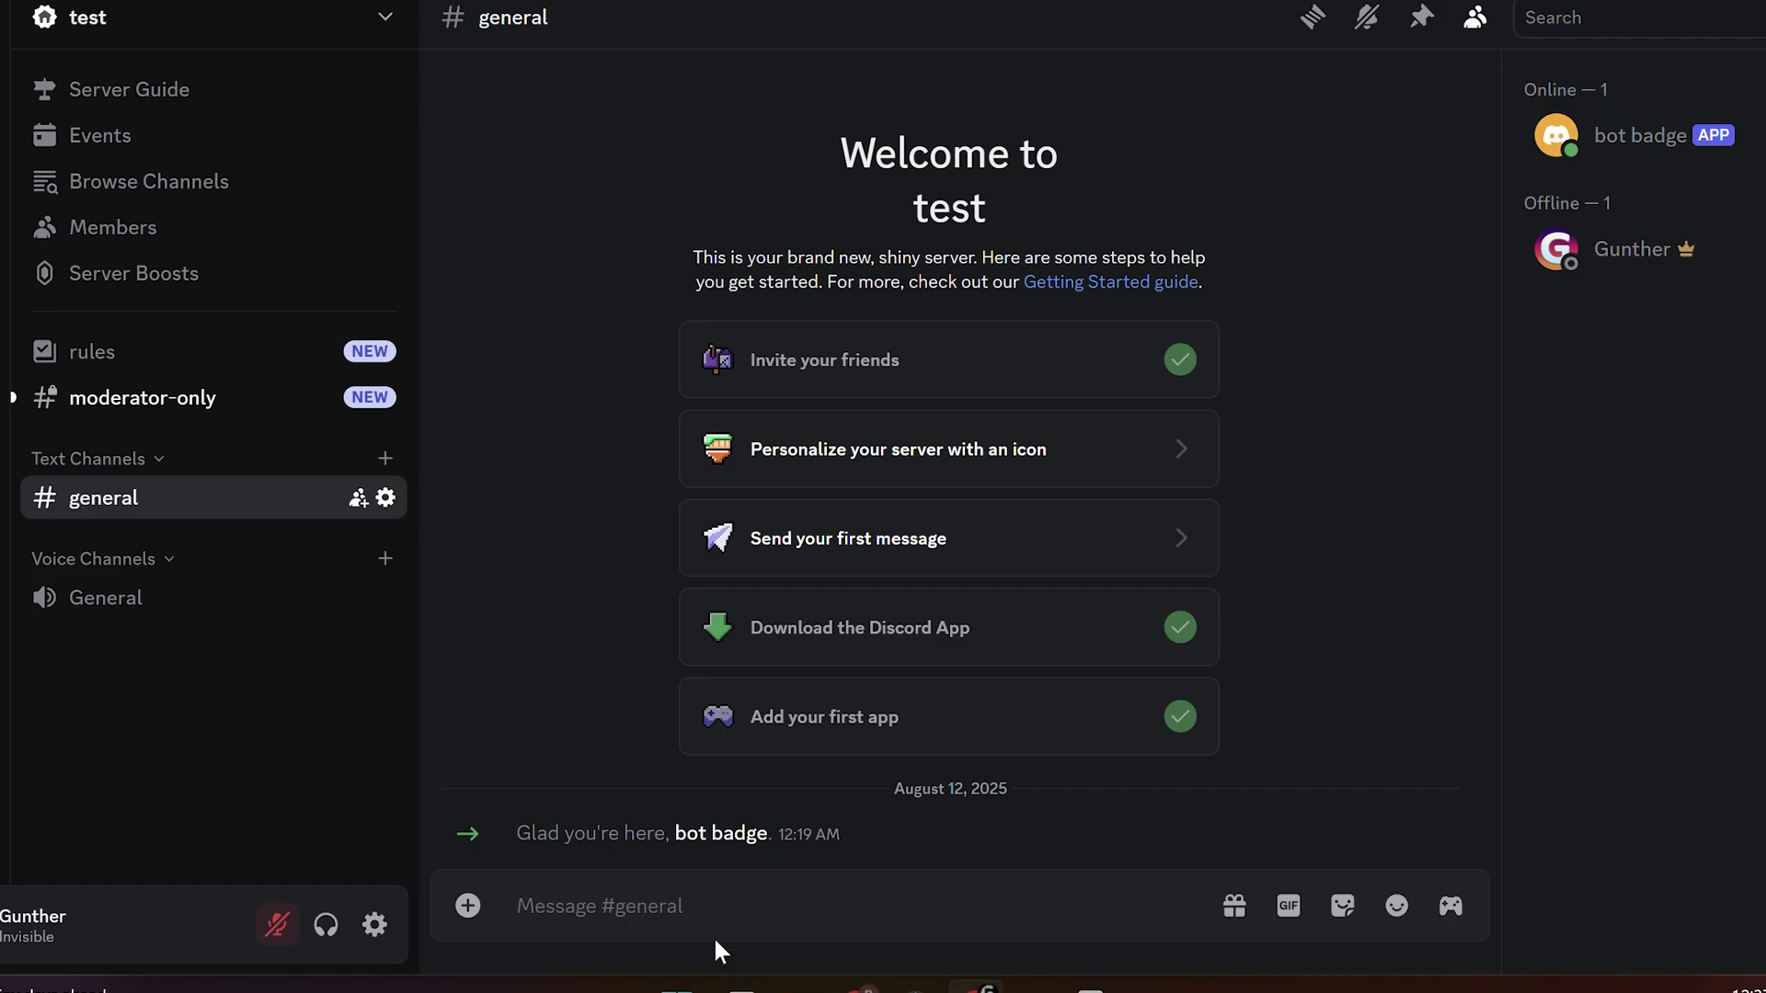
pyautogui.write('/')
# Pick bot badge's /active command in #general and send it.
pyautogui.click(650, 380)
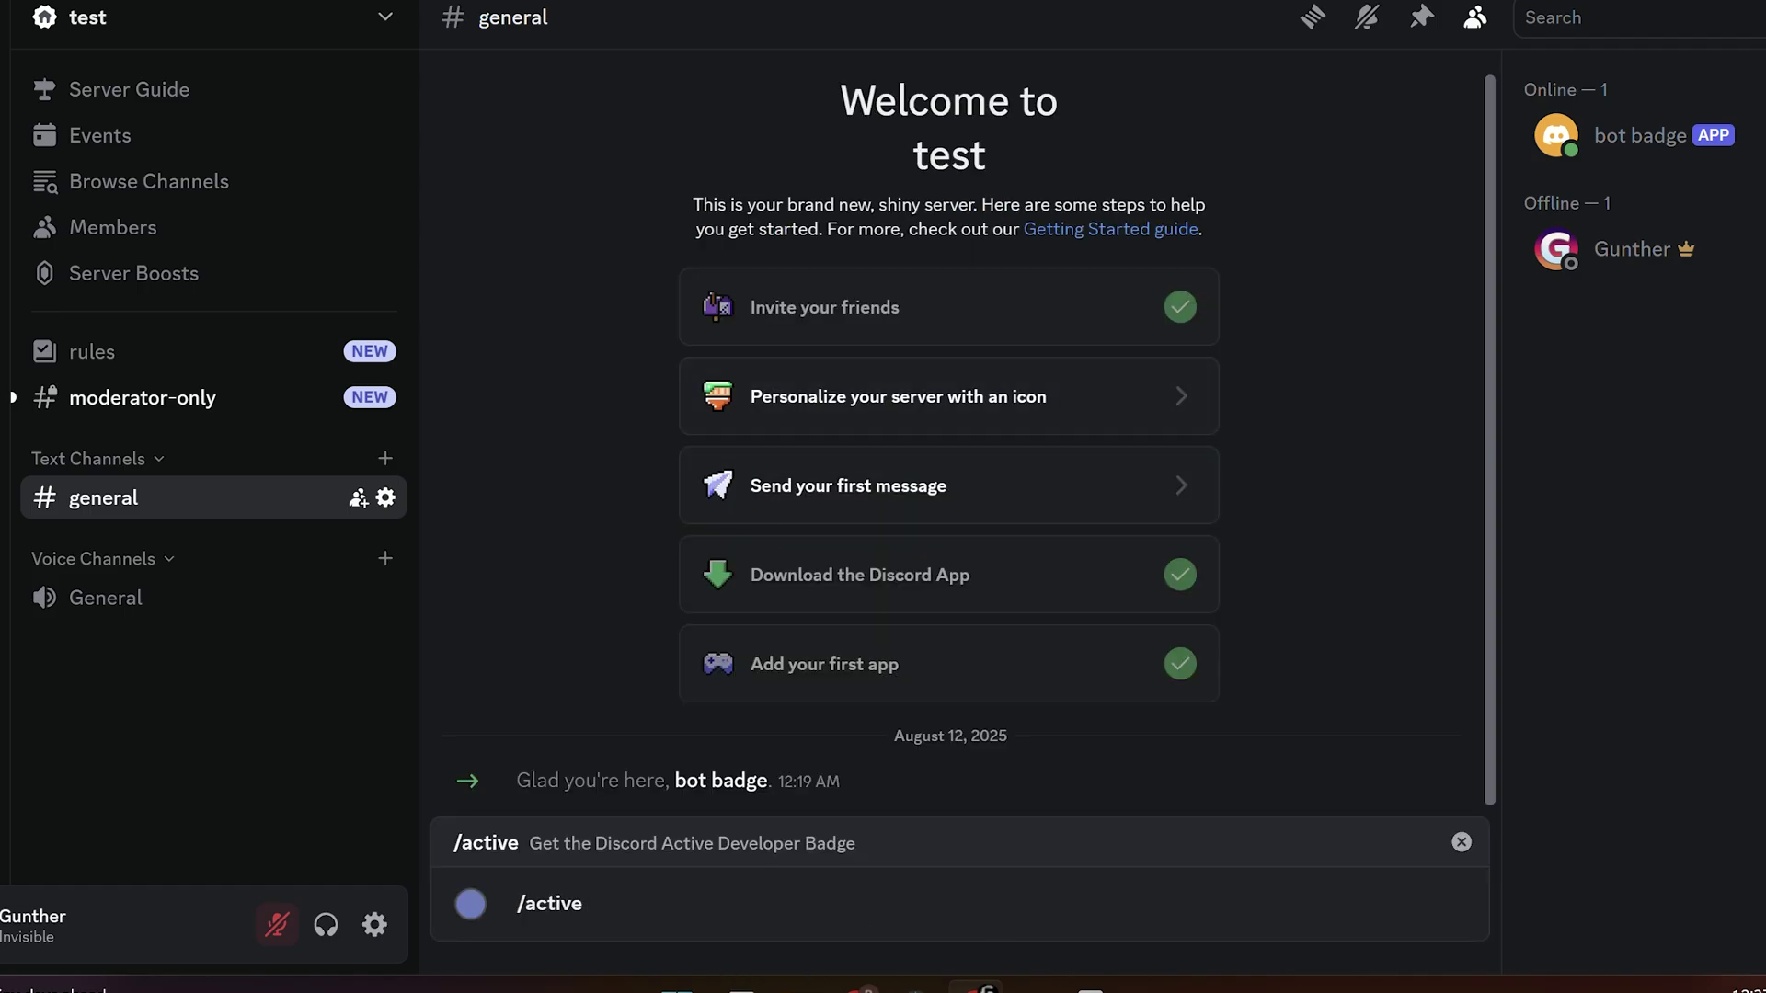
pyautogui.press('Return')
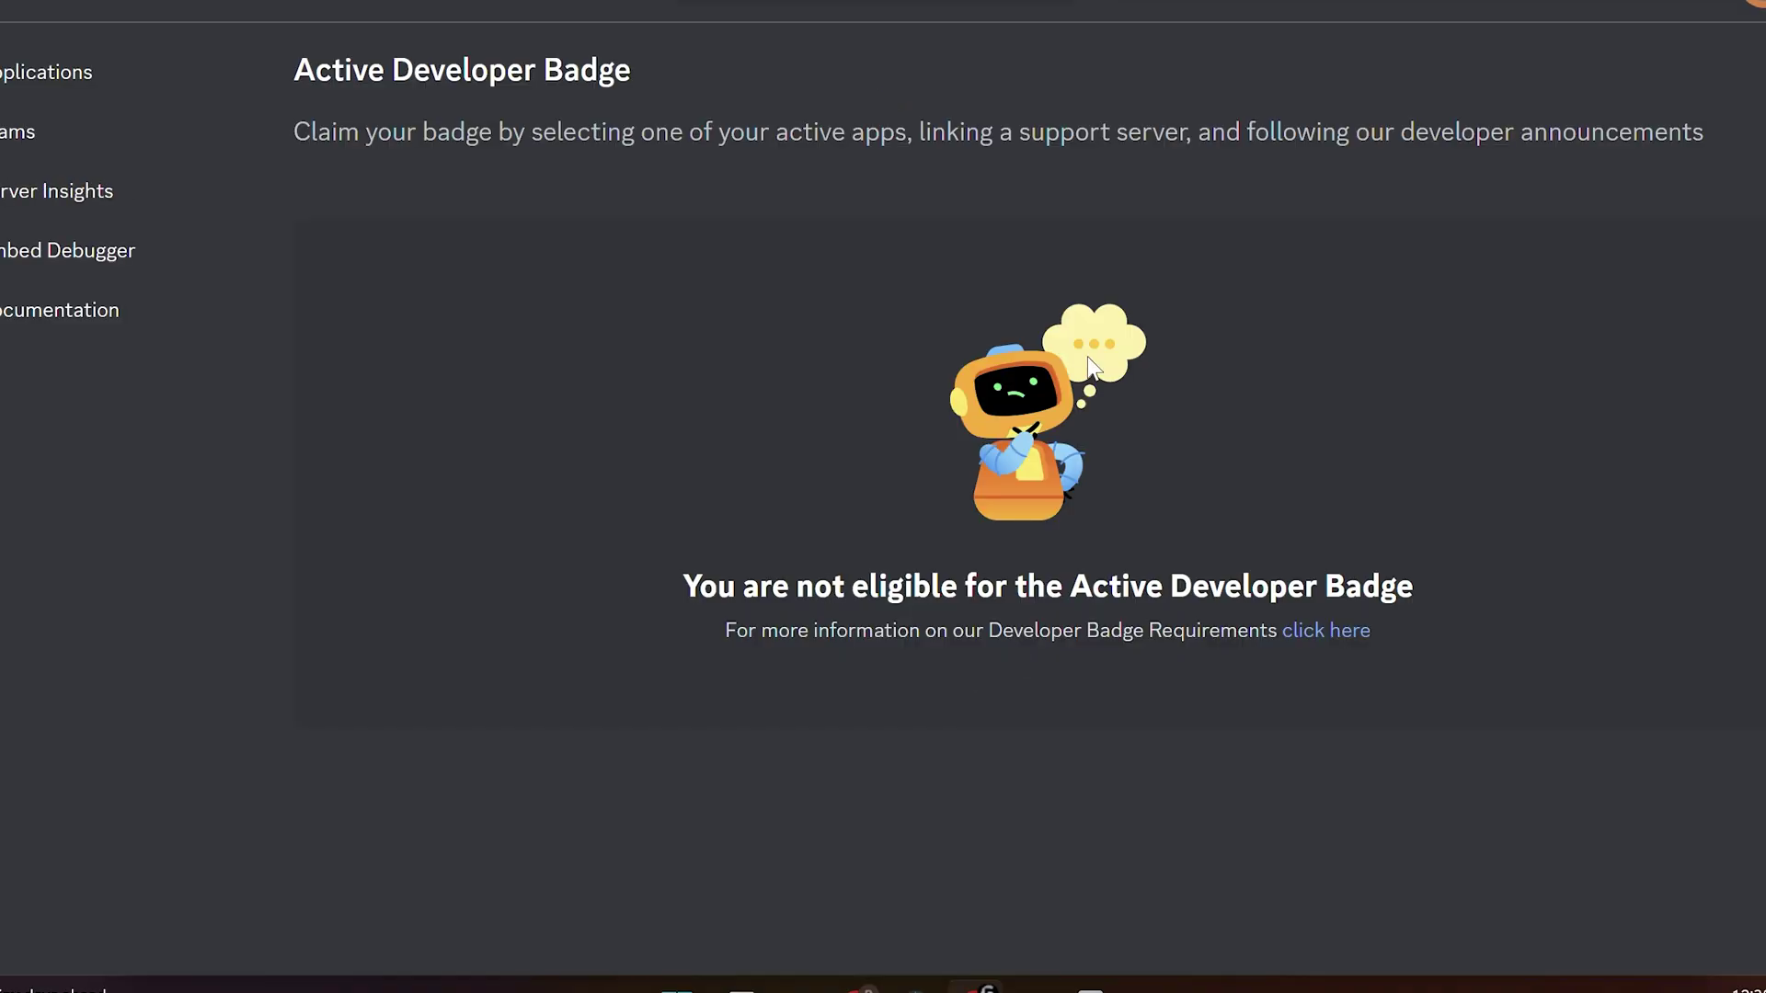
# Claim the badge with app bot badge, server test, channel general; then rerun /active.
pyautogui.click(897, 536)
pyautogui.click(884, 588)
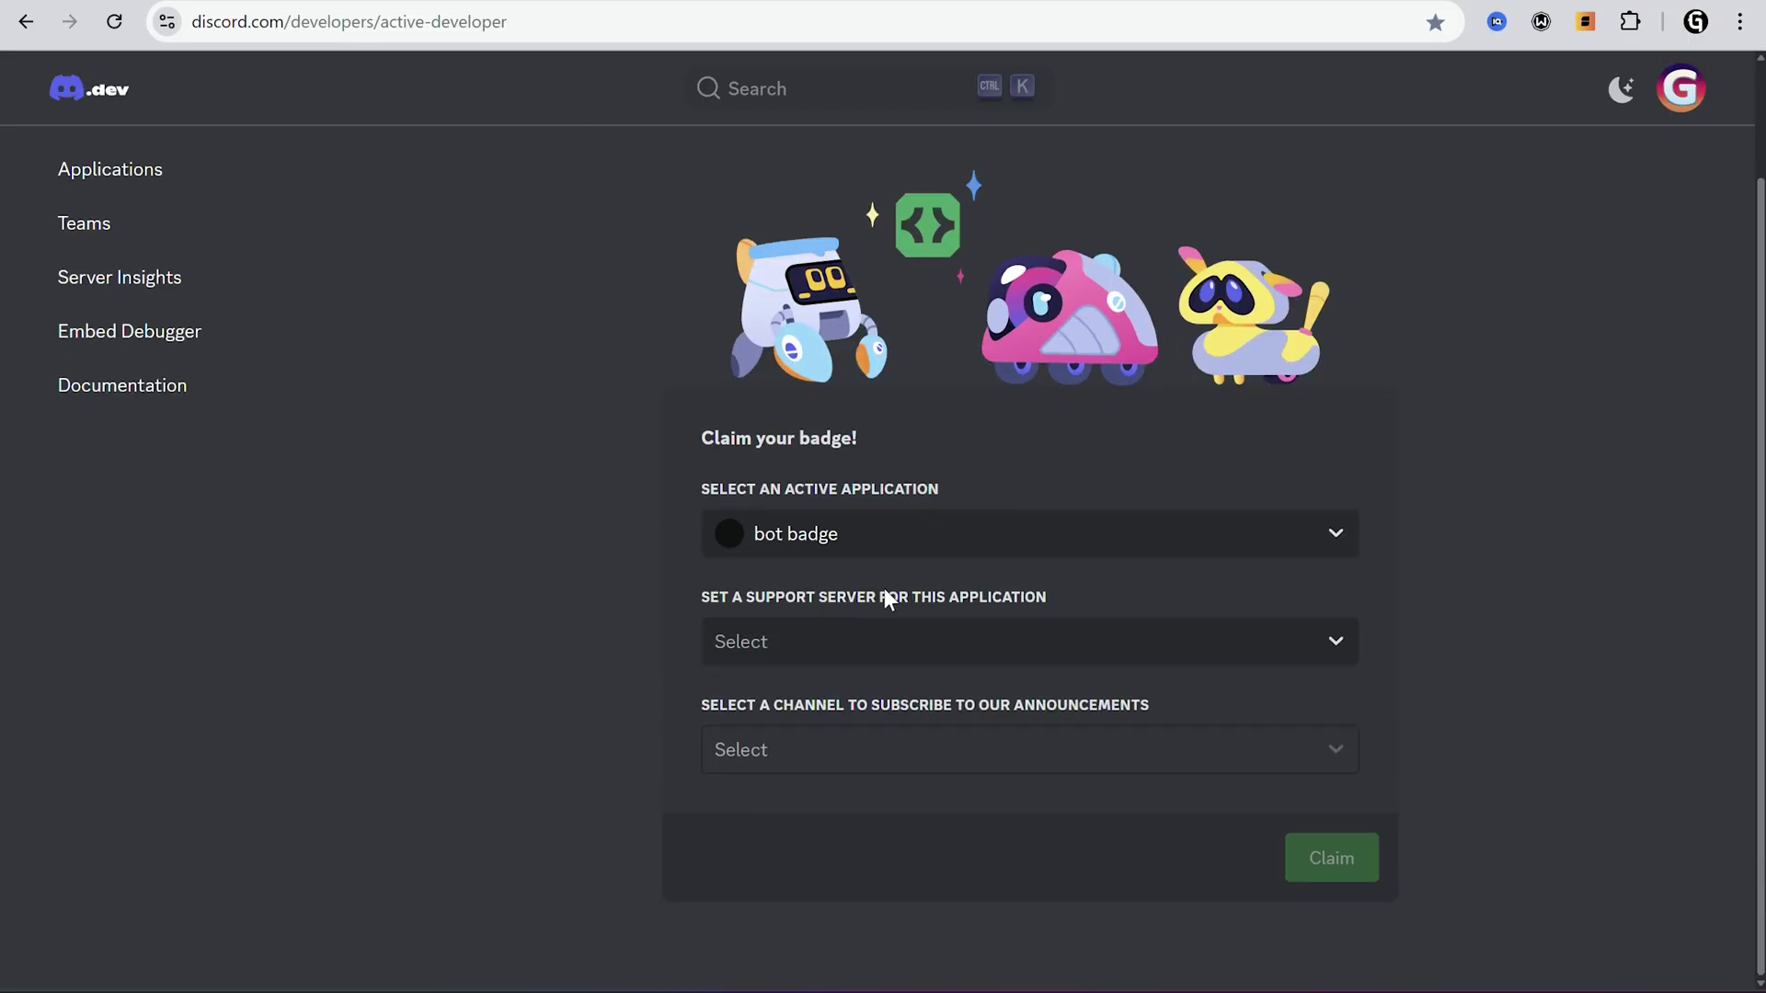
pyautogui.click(884, 642)
pyautogui.click(841, 812)
pyautogui.click(1102, 752)
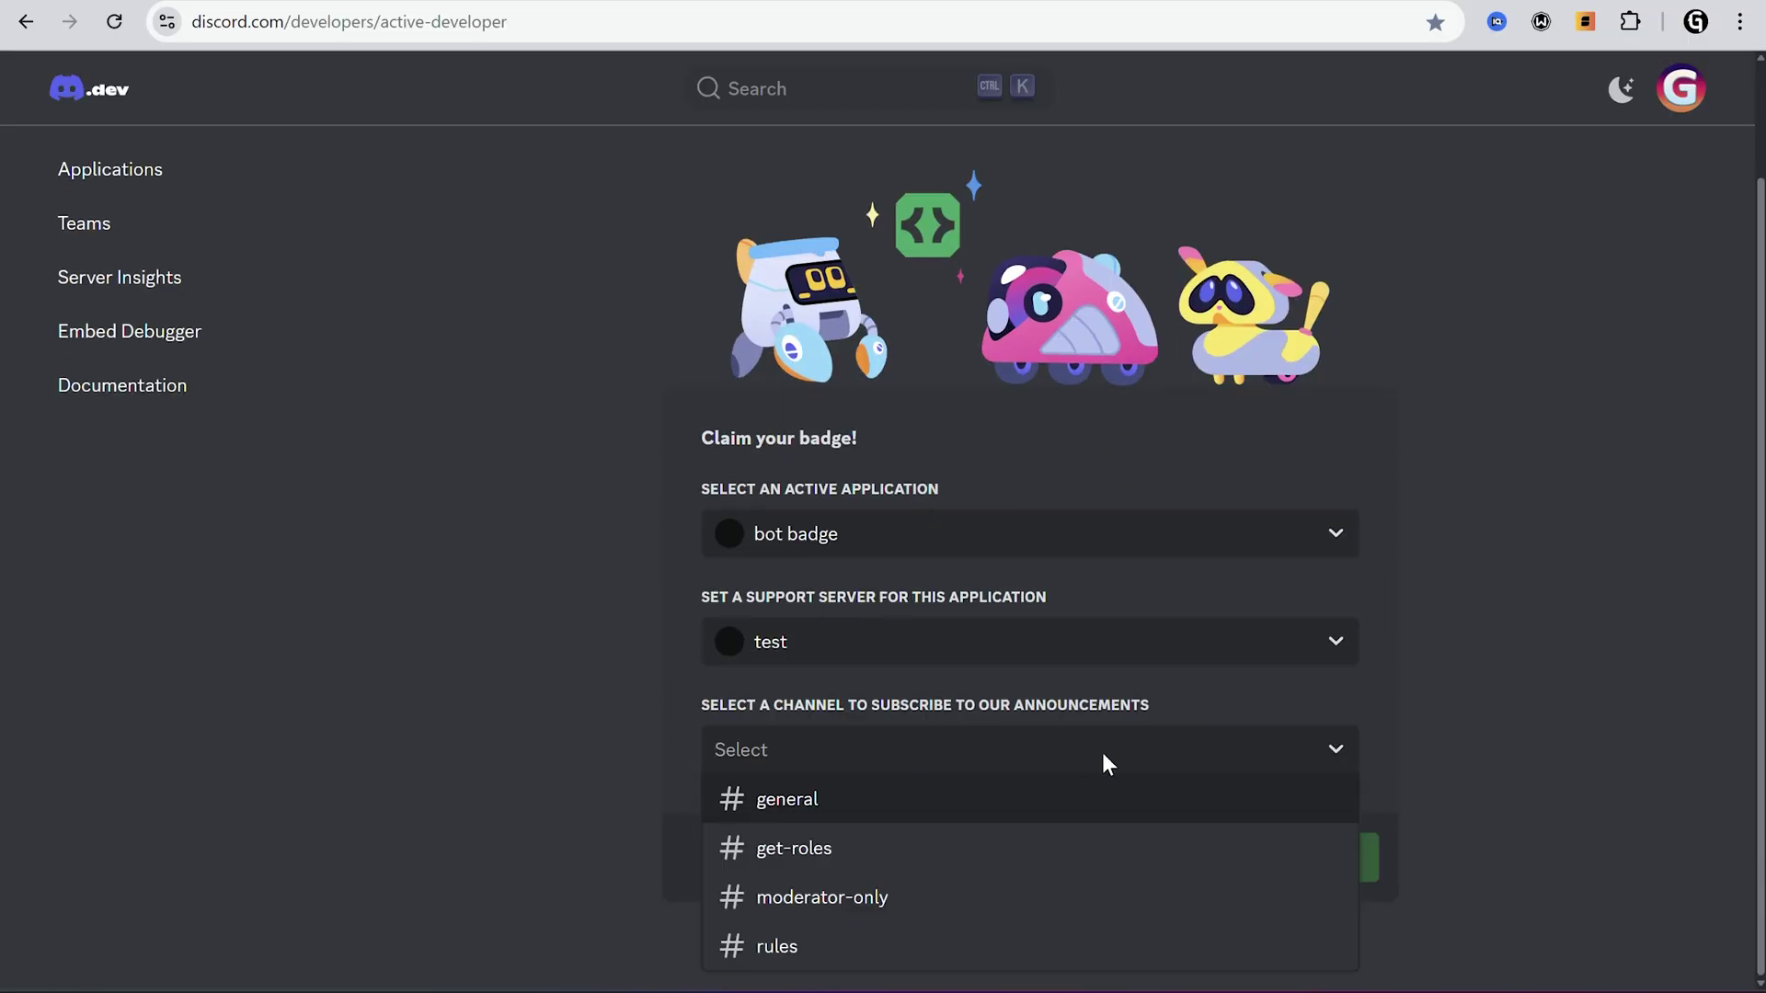
pyautogui.click(860, 808)
pyautogui.click(1351, 866)
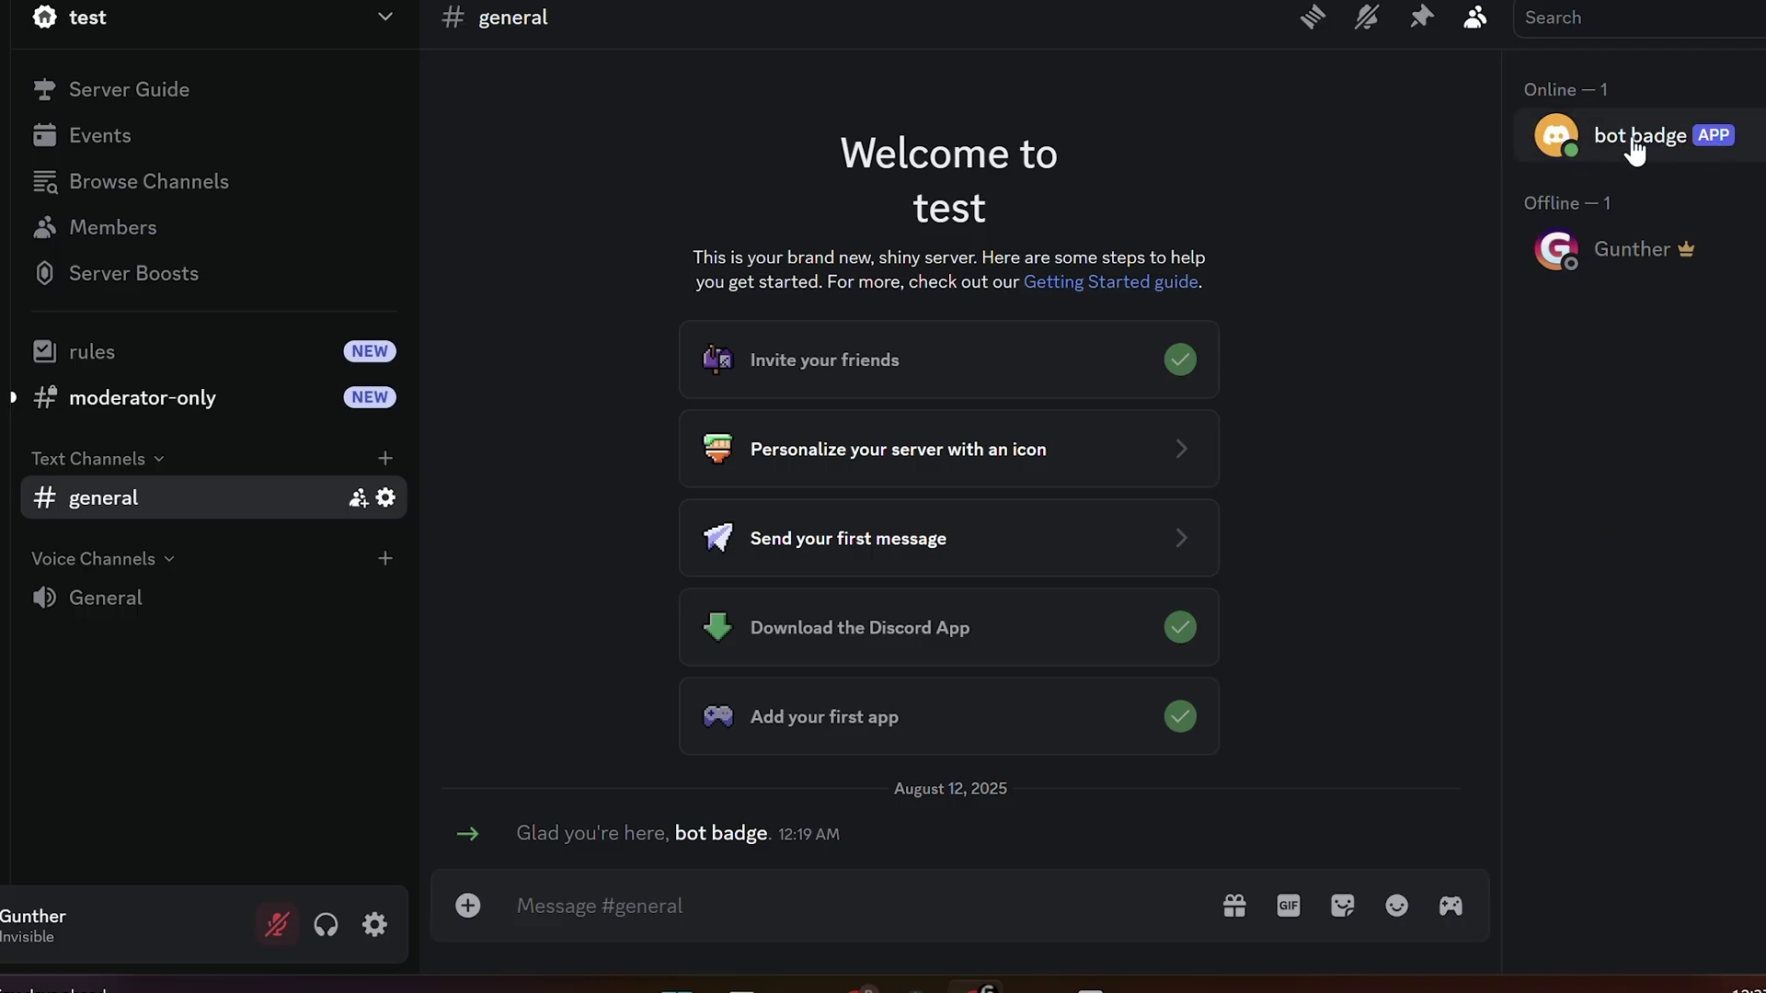
pyautogui.write('/')
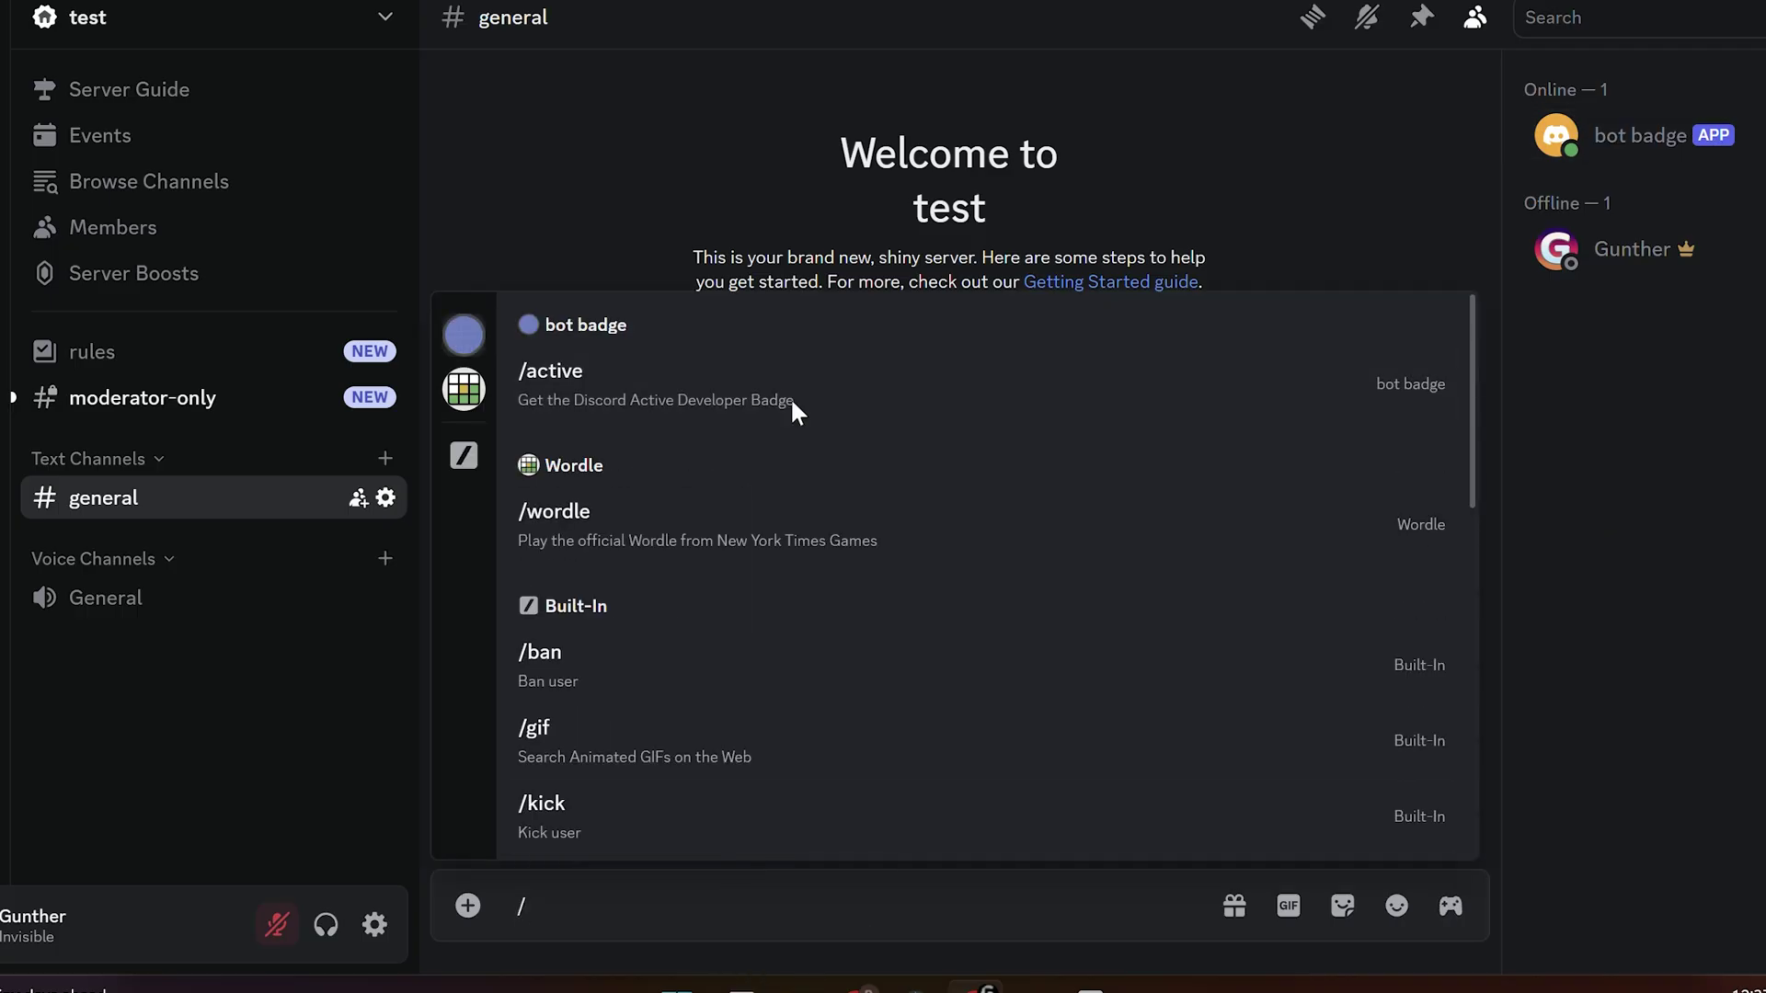
pyautogui.click(791, 396)
pyautogui.press('Return')
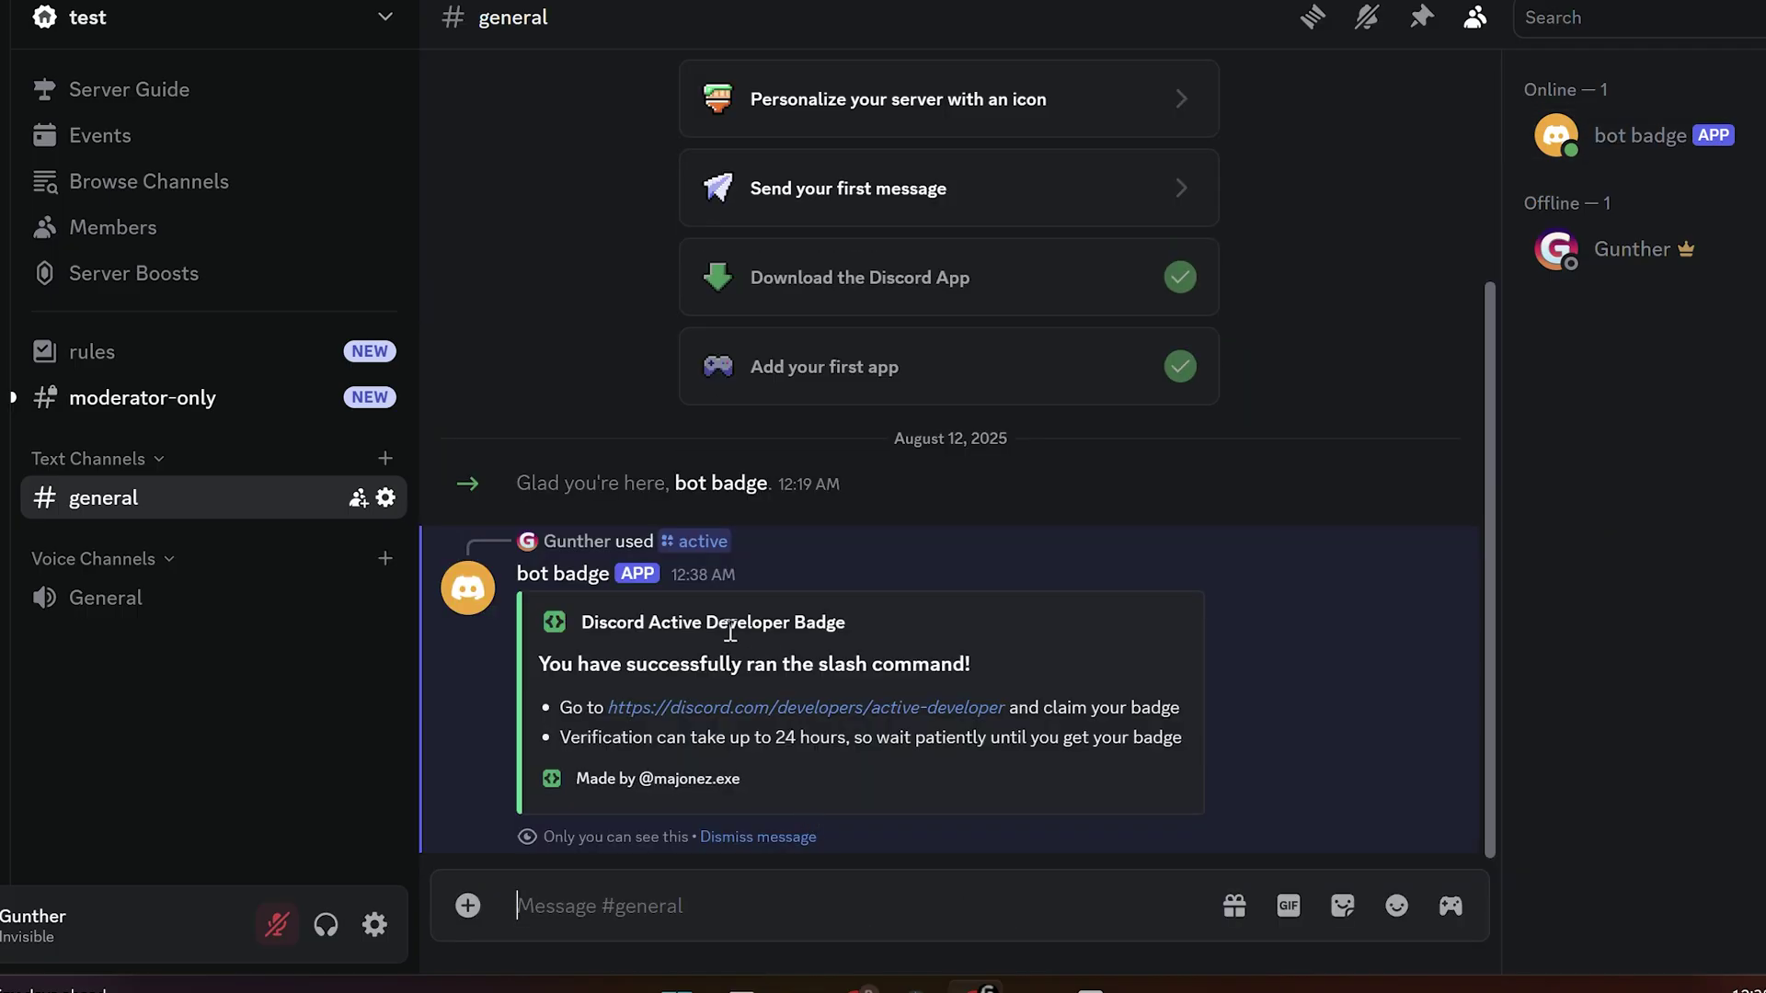